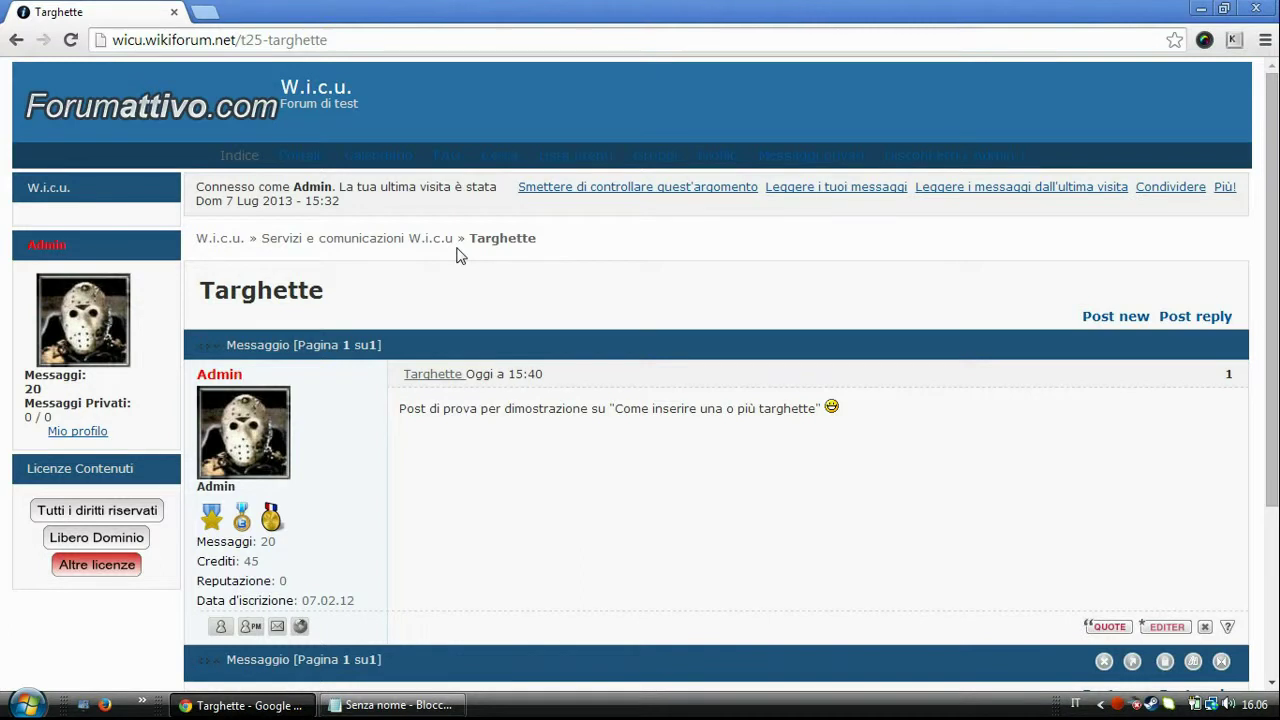
- Examine the award badges in the Targhette topic and on the Admin profile, and return to the forum index
scroll(445, 257, down, 1)
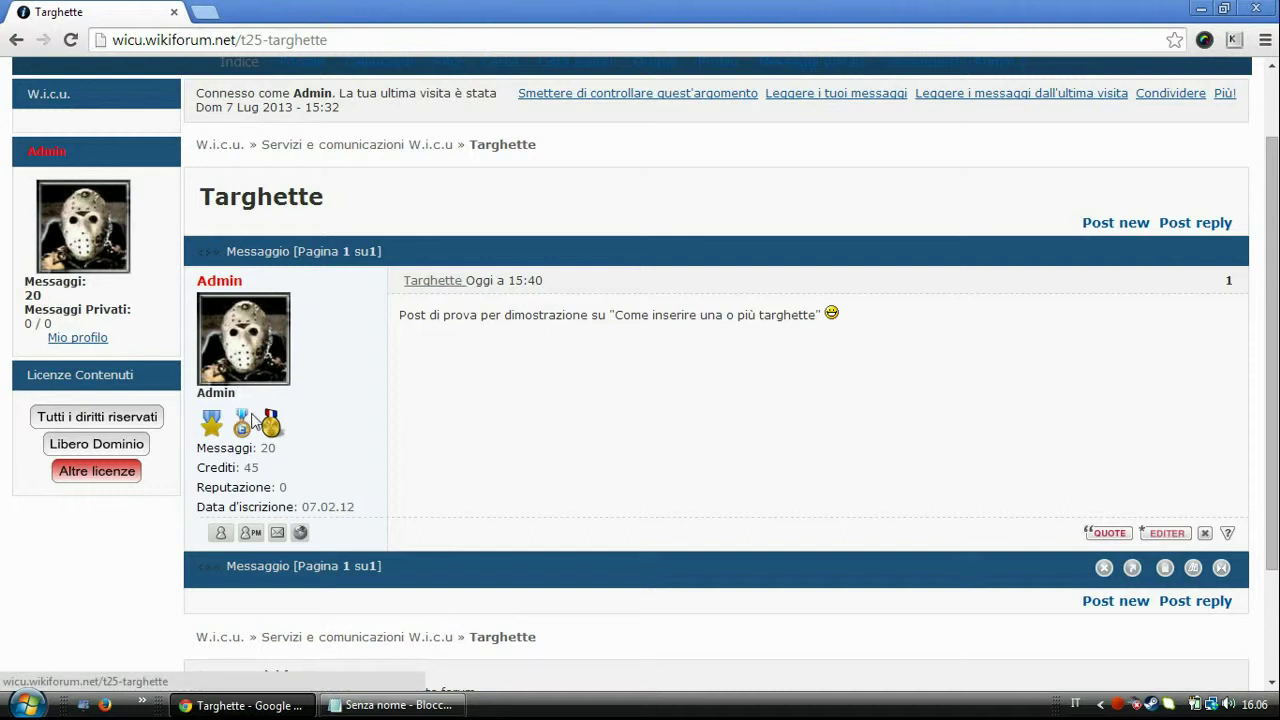
click(224, 282)
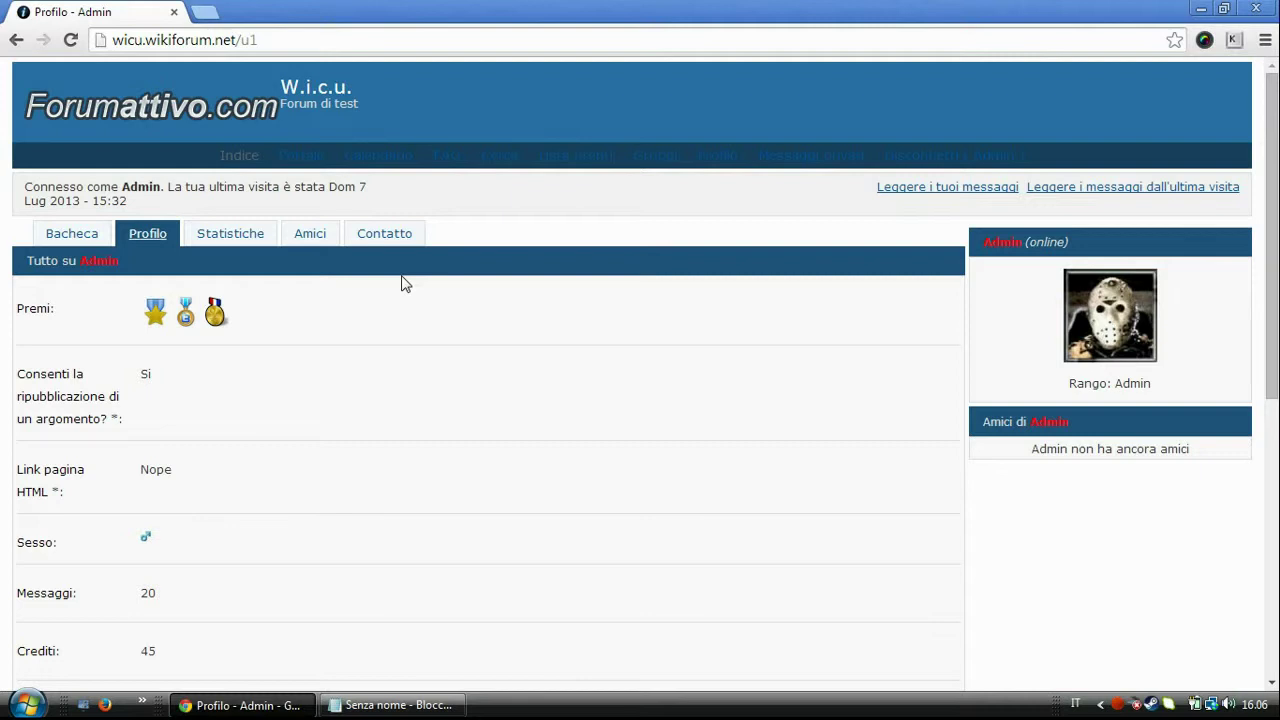
click(241, 157)
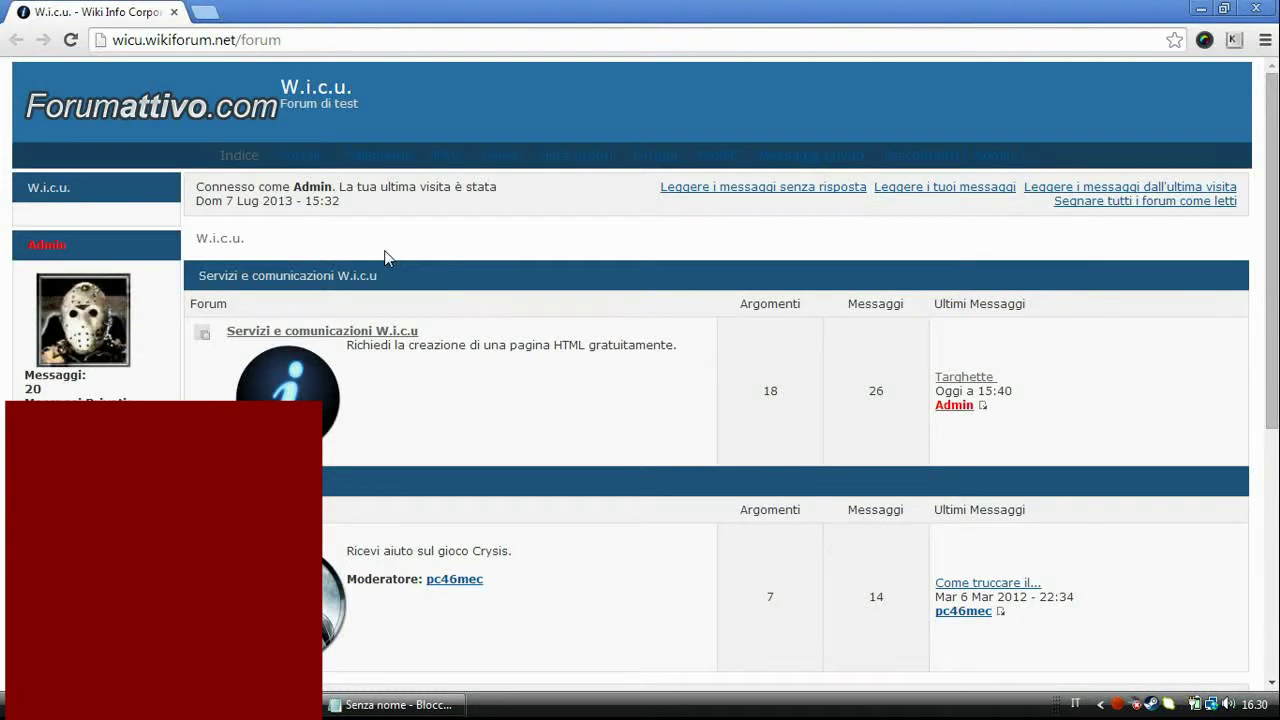
- Open the forum's administration panel and go to the Profili settings under Utenti & Gruppi
scroll(603, 340, down, 5)
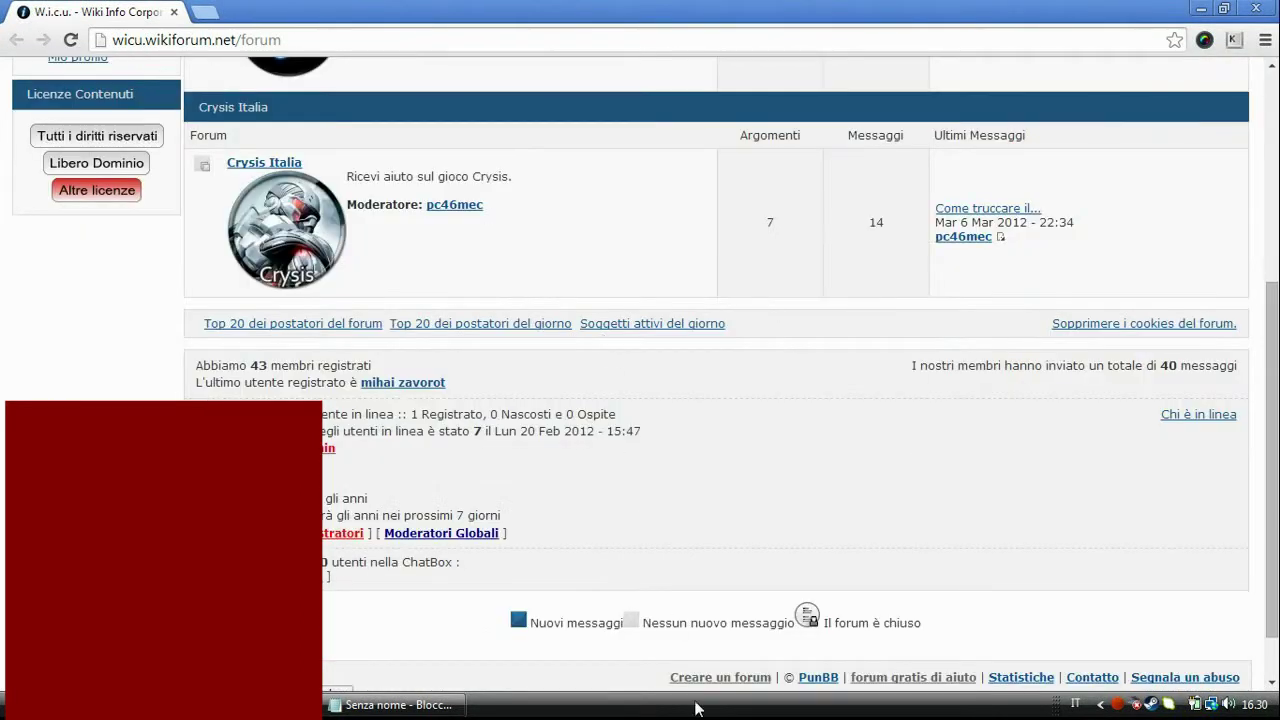
click(605, 667)
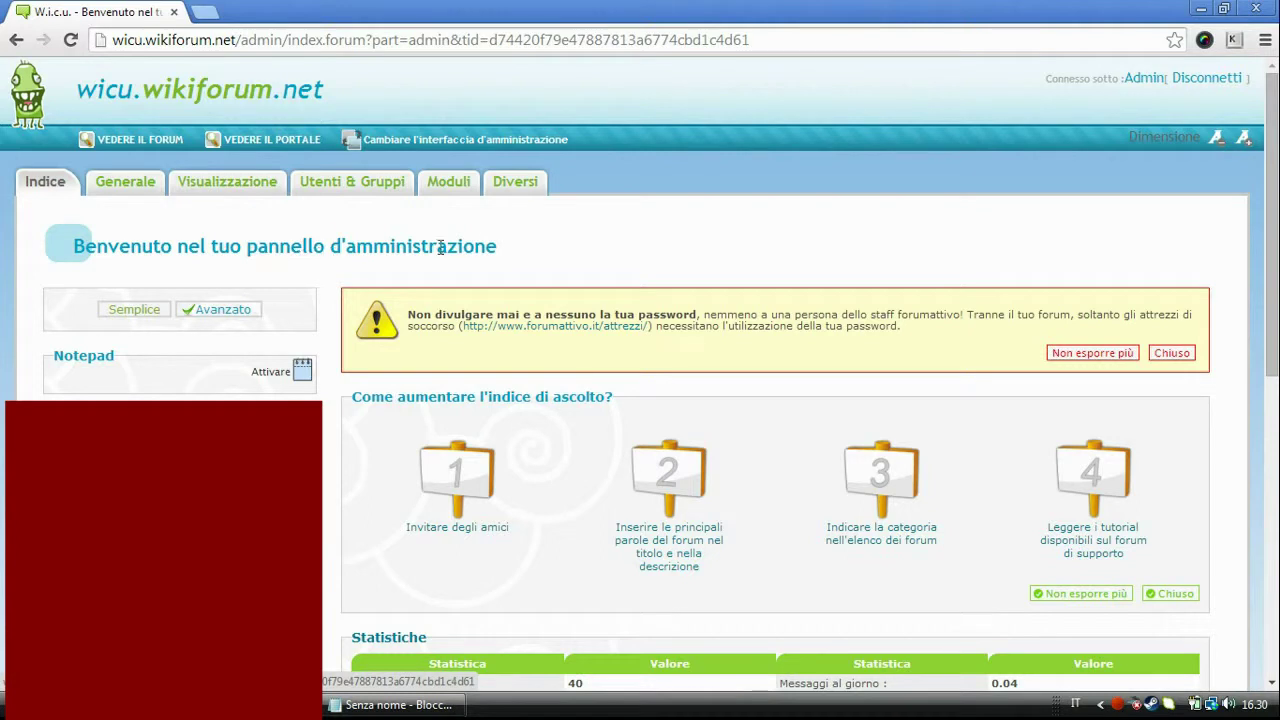
click(355, 192)
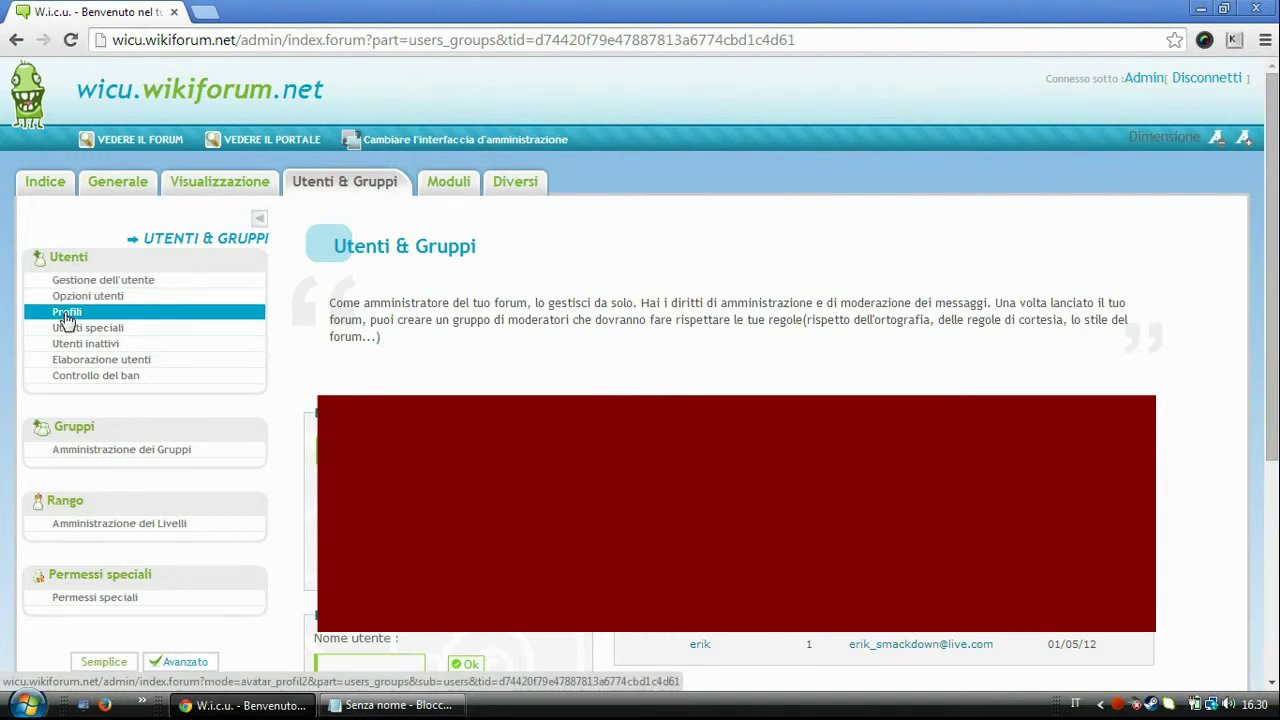
click(66, 320)
scroll(318, 212, down, 1)
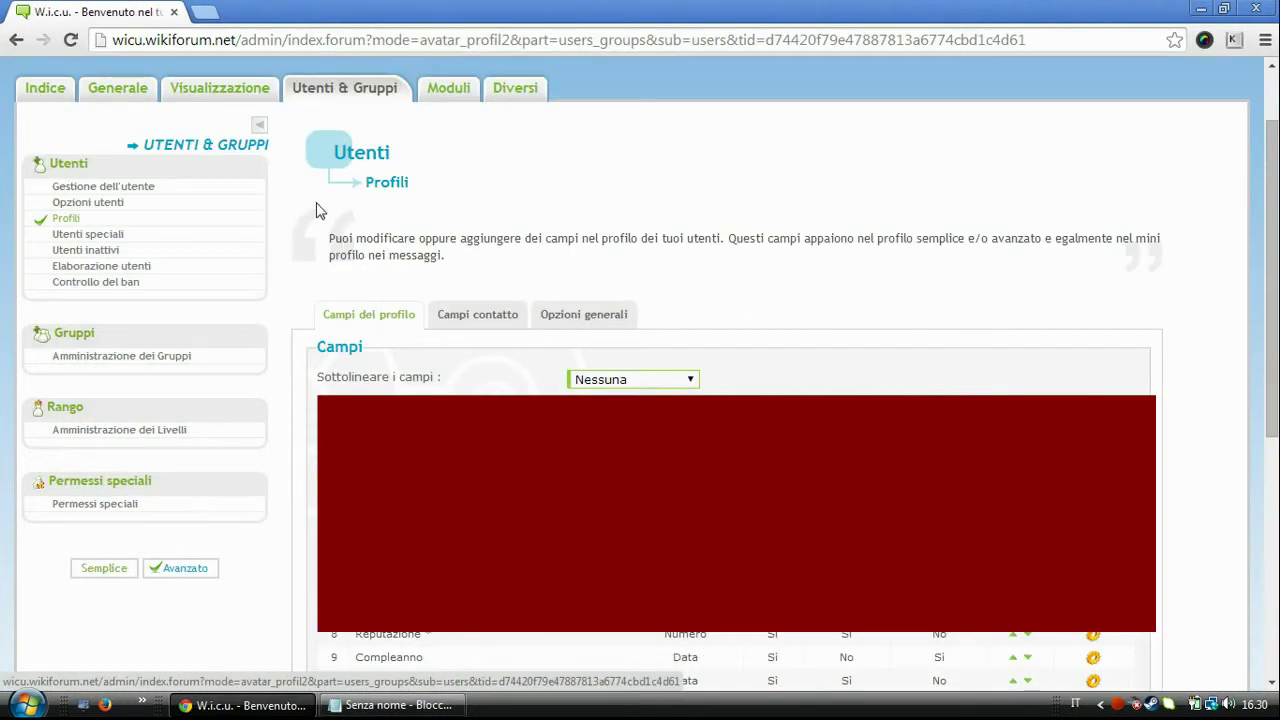
- Add a new profile field of type Zona di testo named "Premi" with the name colour #000000
scroll(451, 223, down, 4)
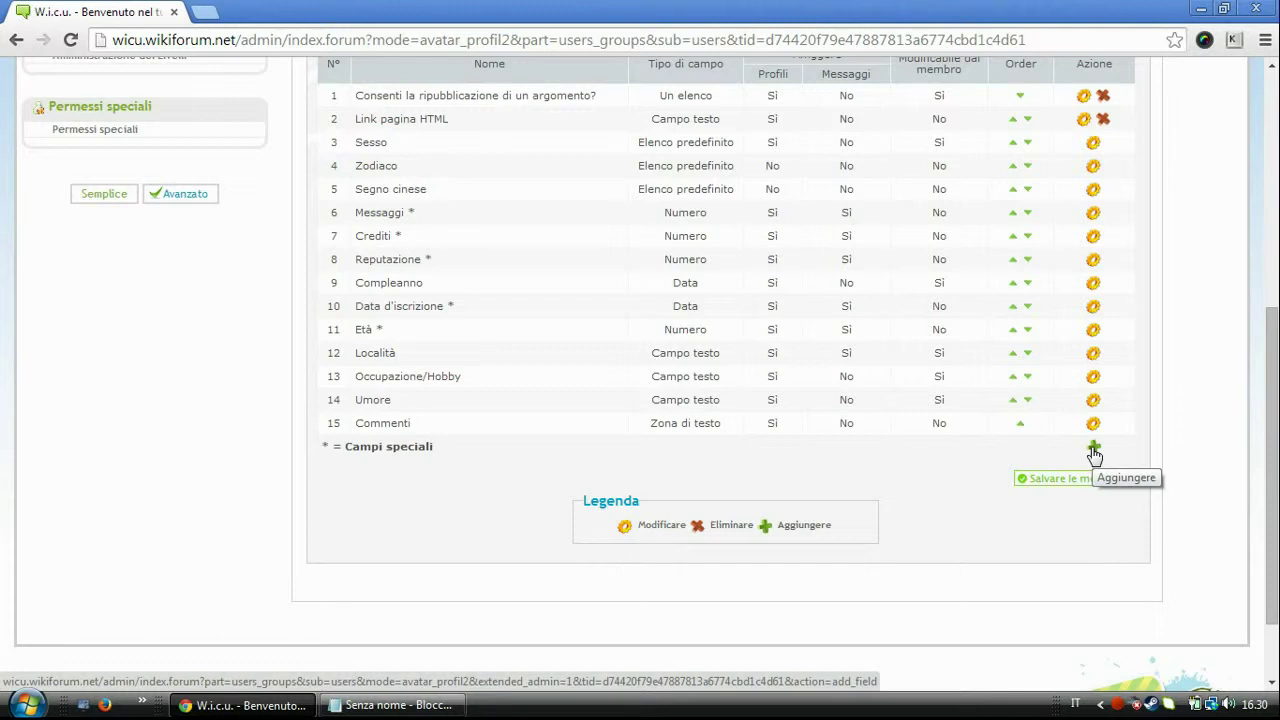
click(1094, 450)
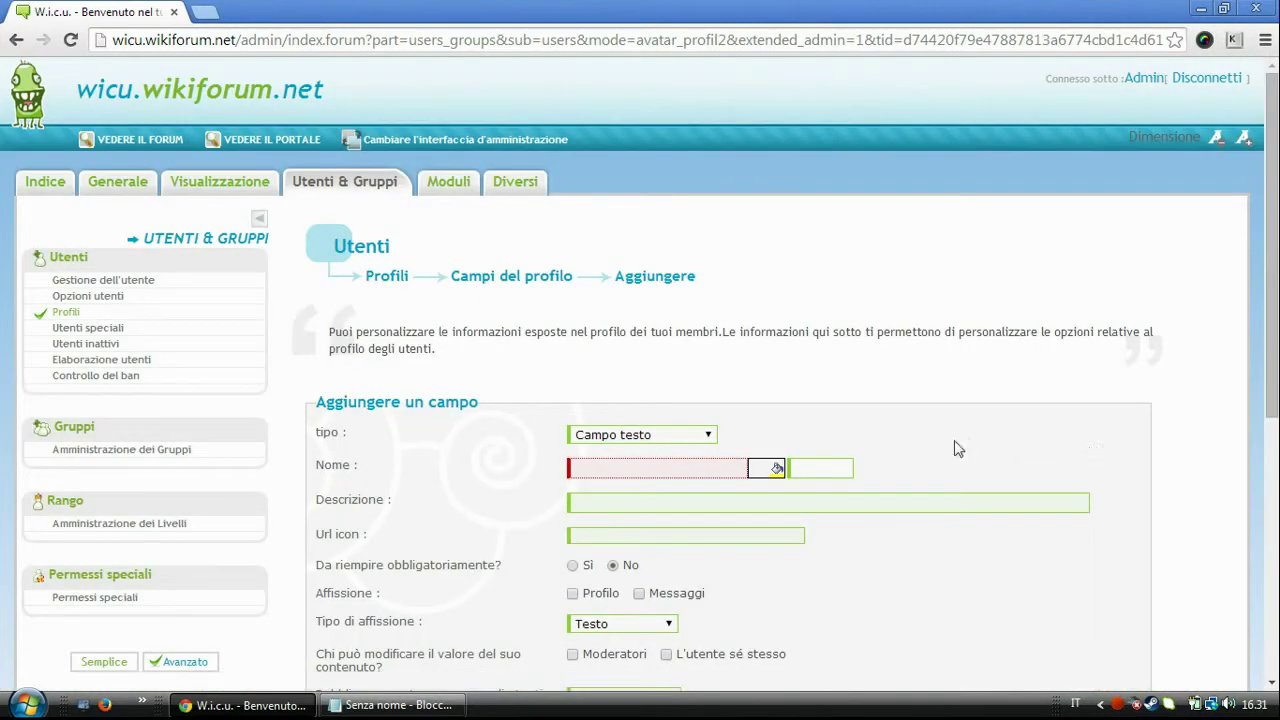
click(612, 440)
click(623, 461)
click(623, 465)
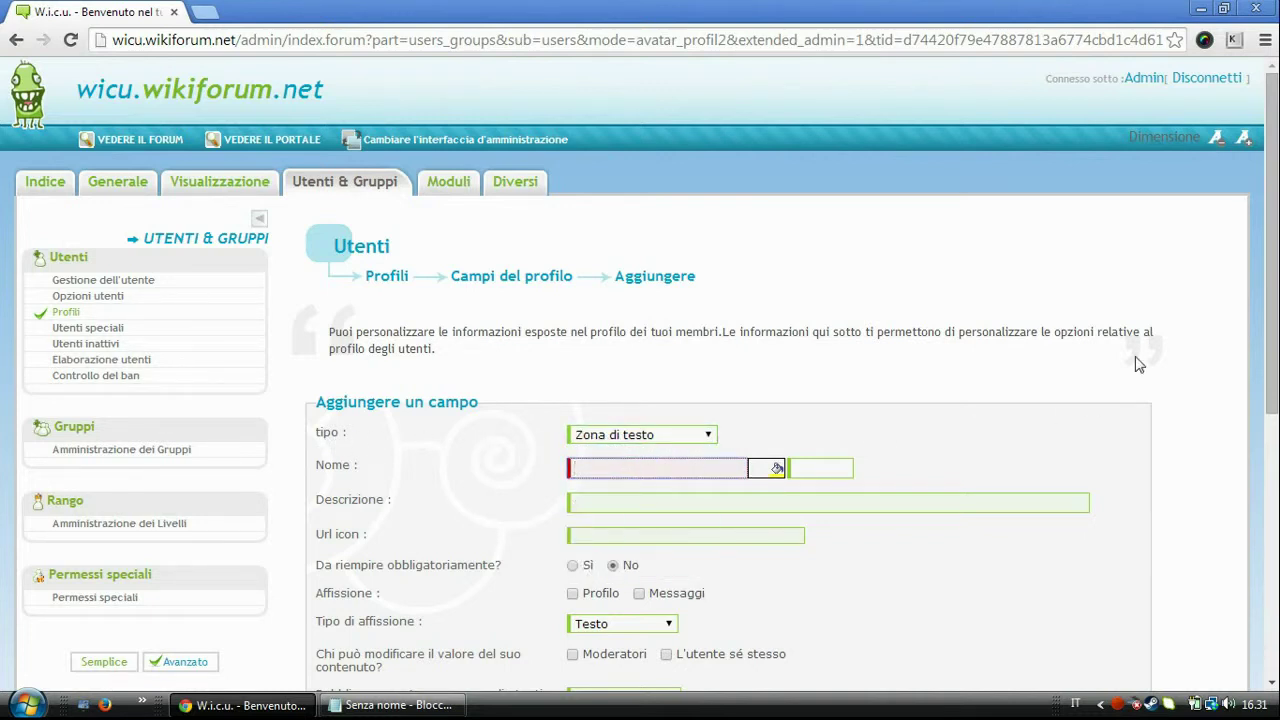
text(Premi)
click(767, 470)
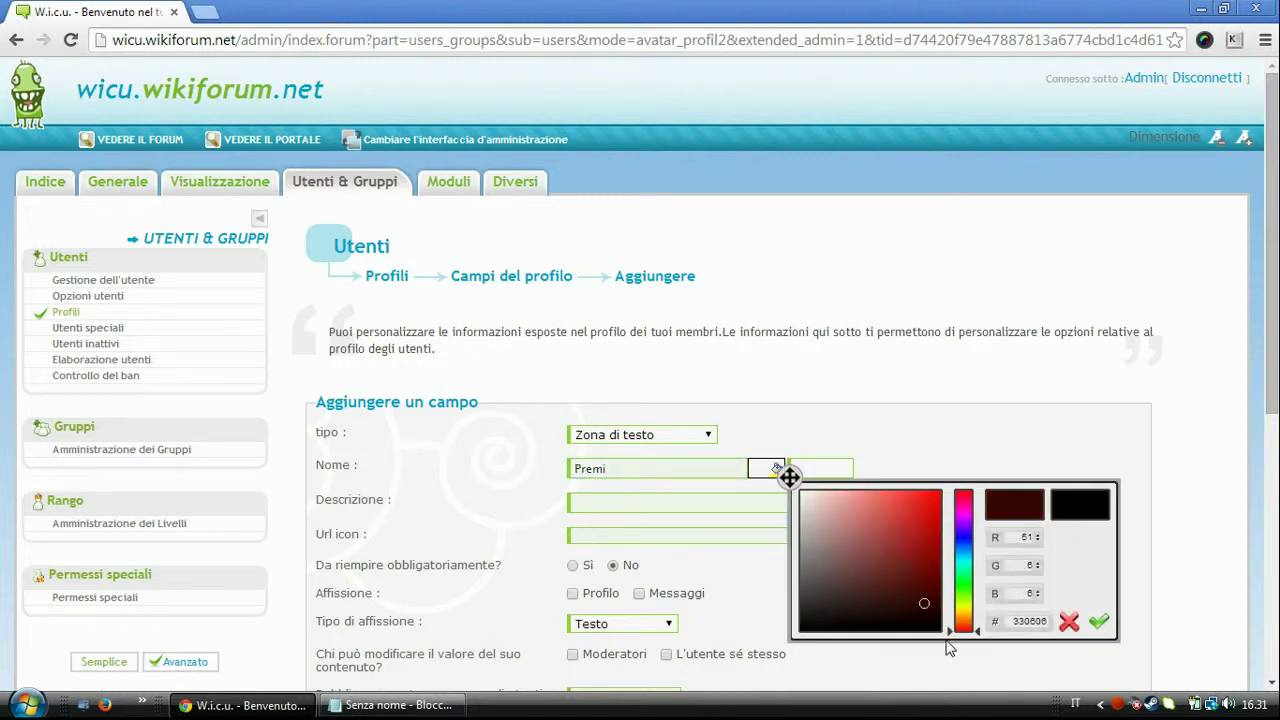
click(1099, 622)
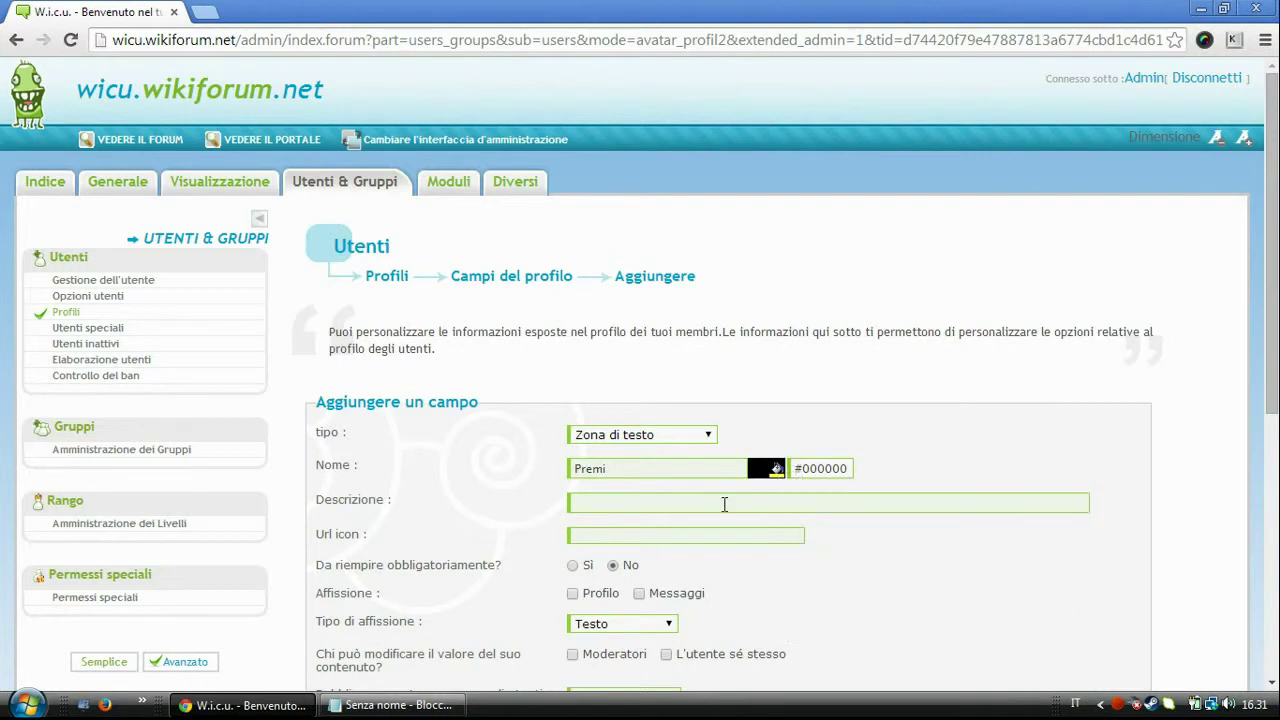
- Show the Premi field on the Profilo, with display type Icona and minimum viewing status Ospiti
scroll(527, 451, down, 1)
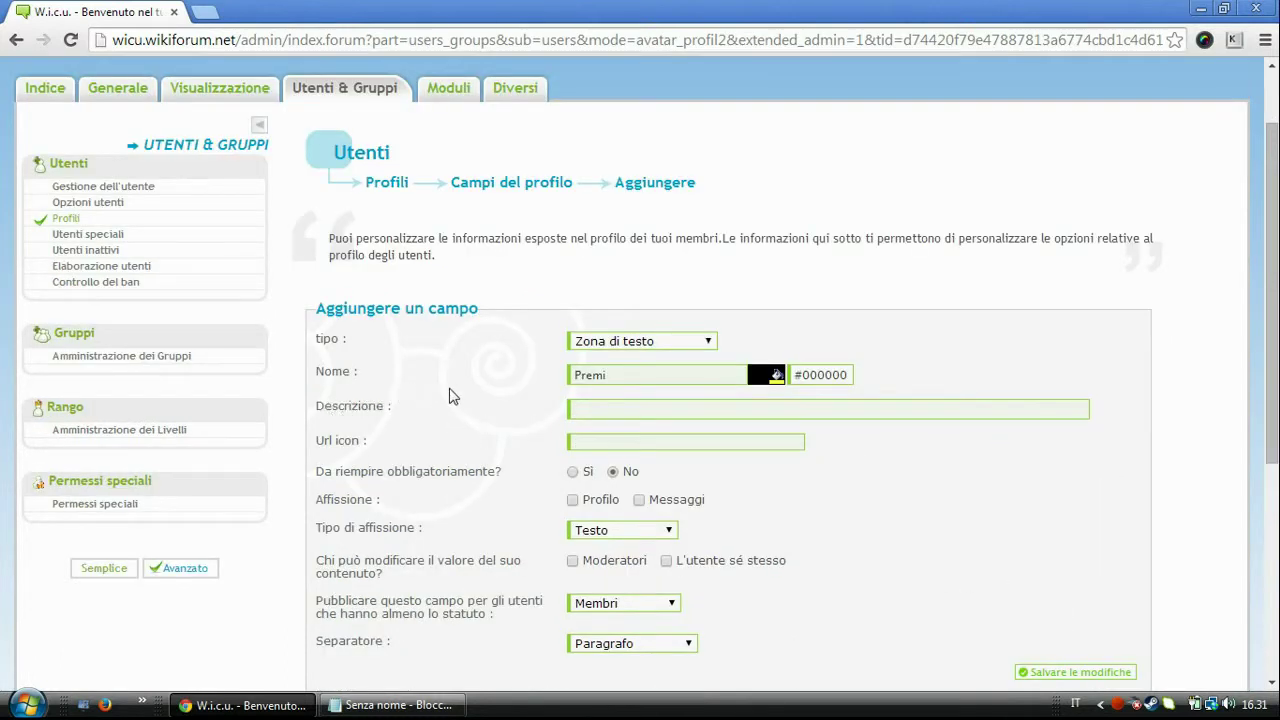
scroll(374, 400, down, 1)
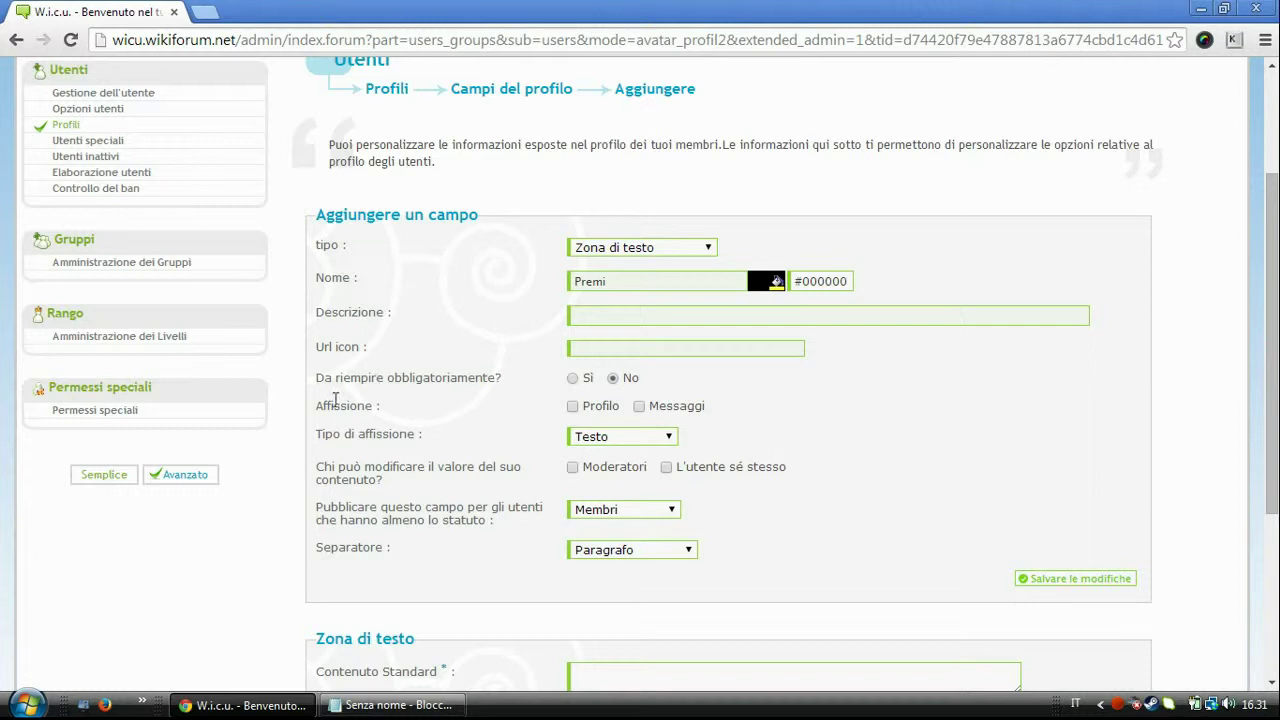
scroll(358, 397, down, 1)
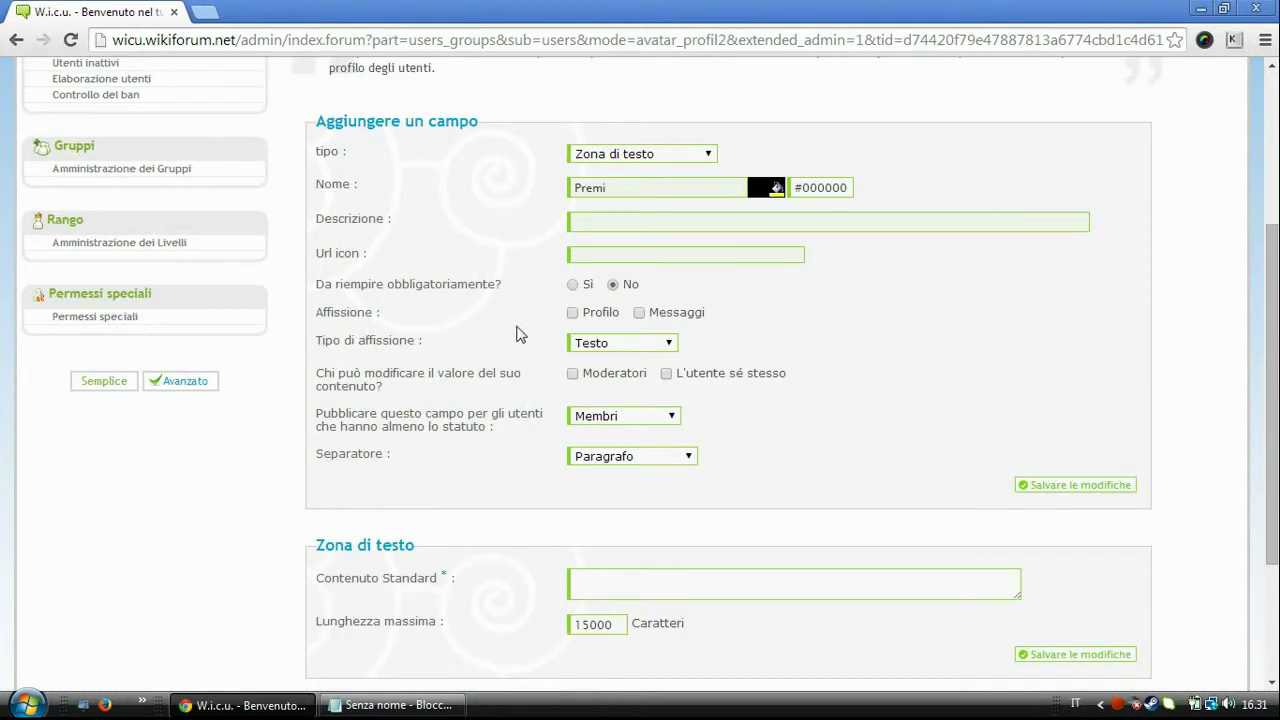
click(574, 313)
click(606, 346)
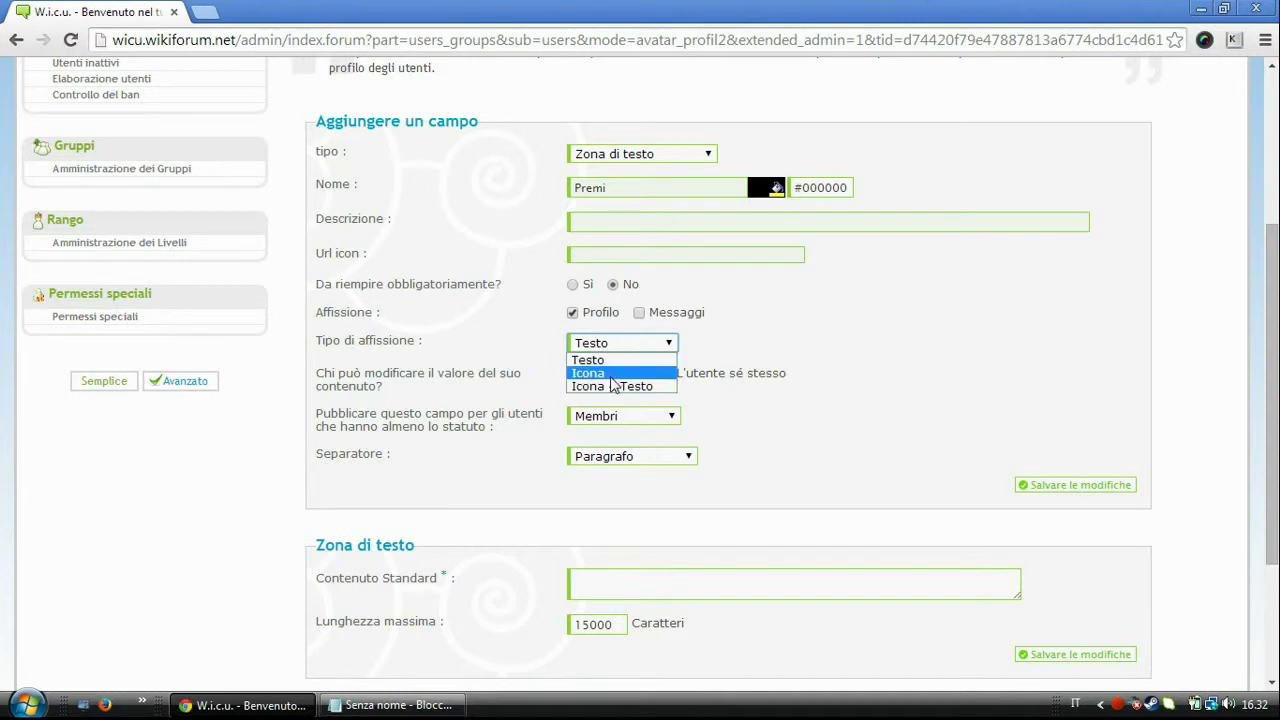
click(600, 373)
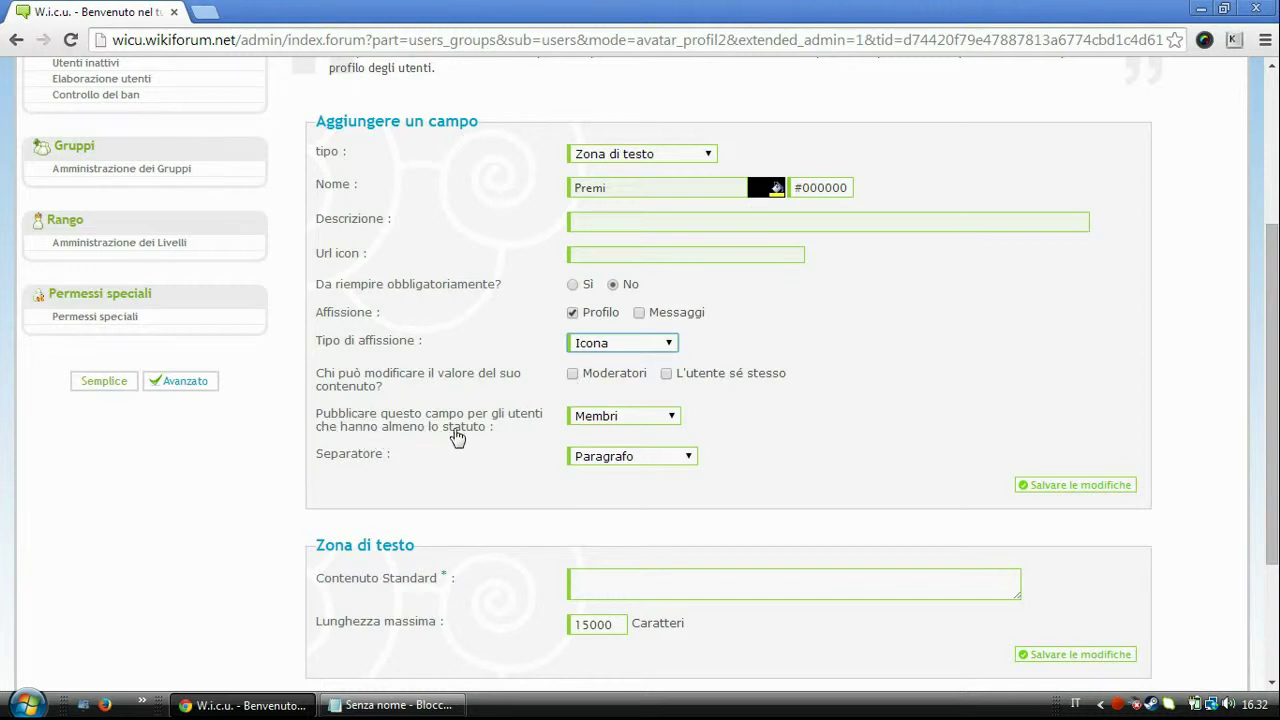
click(606, 418)
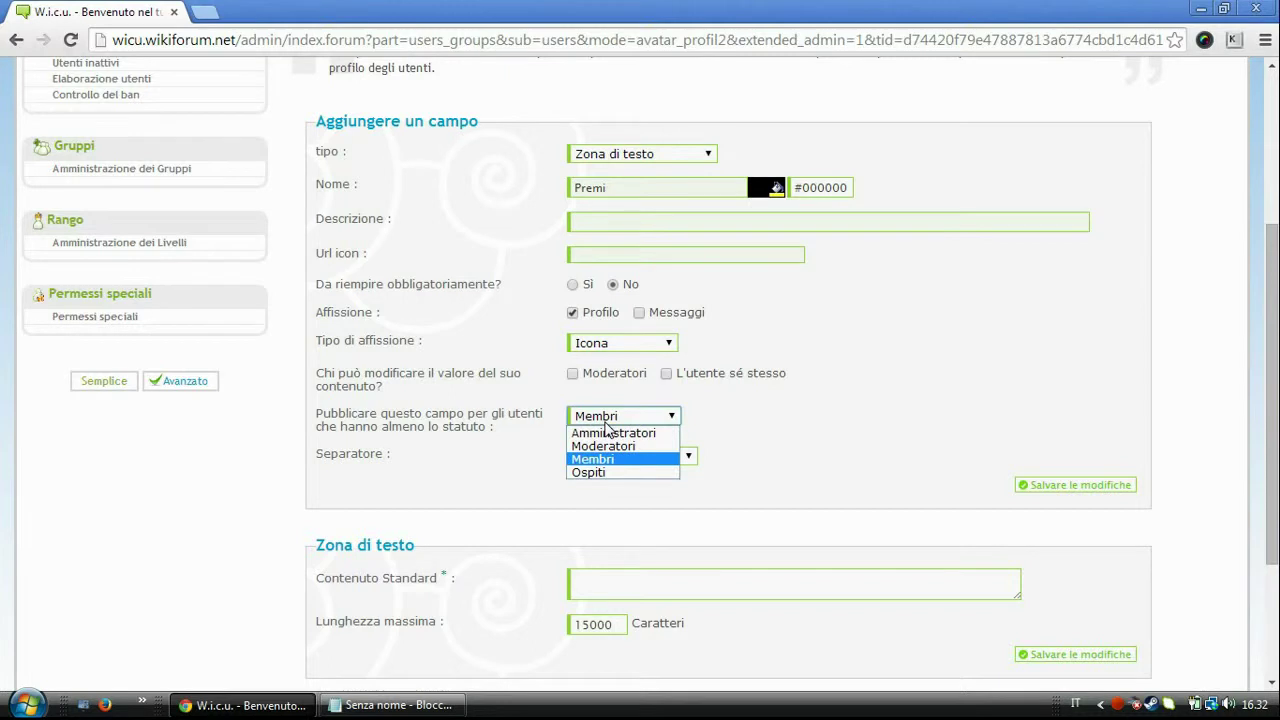
click(630, 473)
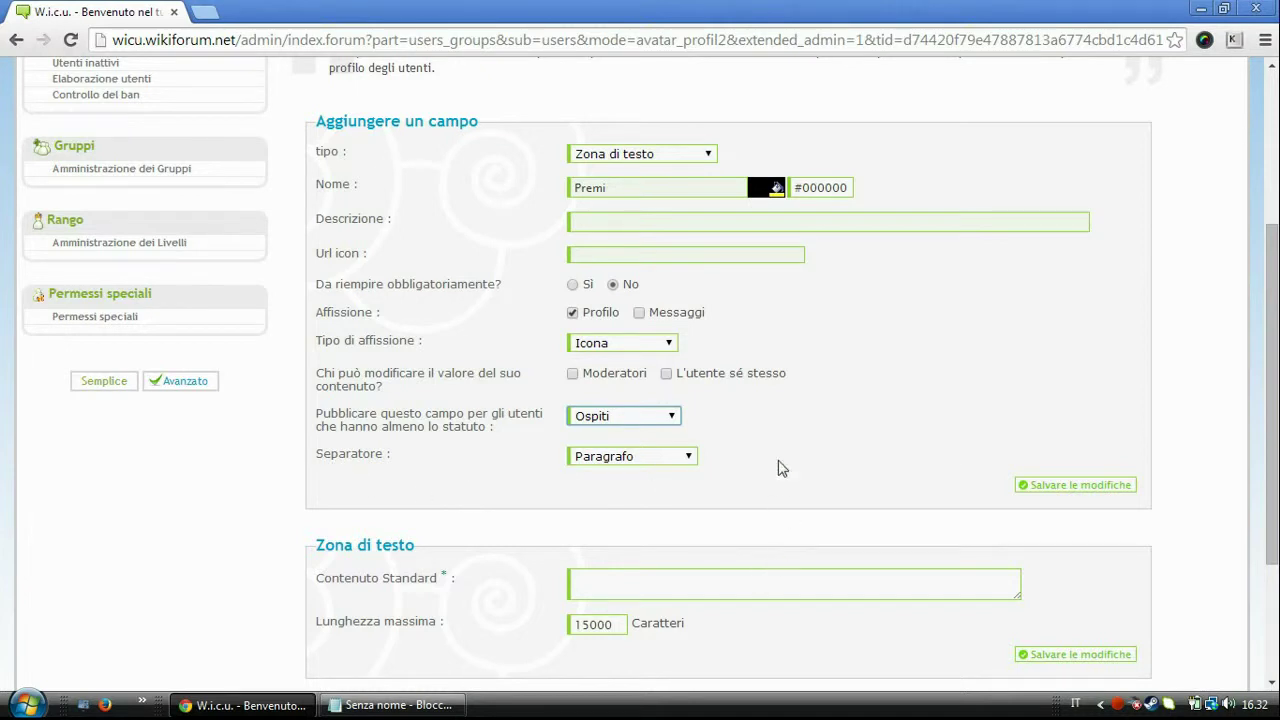
- Set the field's default content to "Nessuna premiazione." and its maximum length to 99999 characters, and save the field
scroll(443, 508, down, 2)
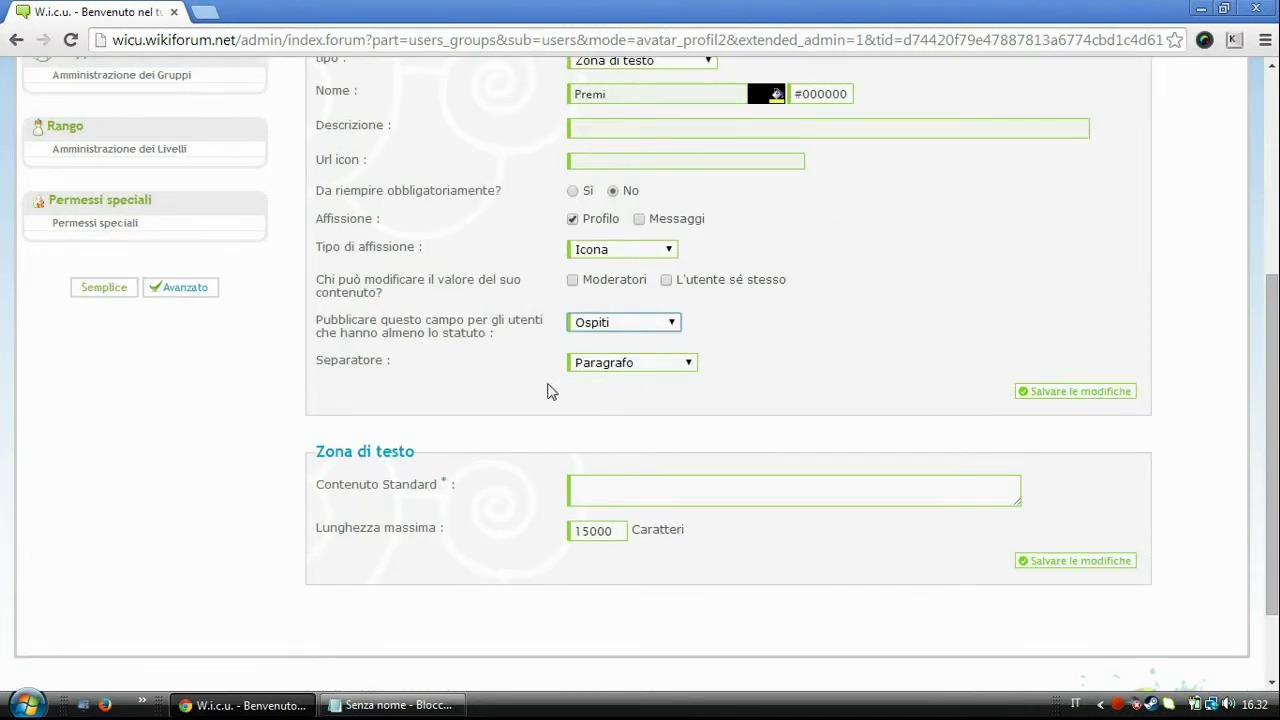
scroll(500, 405, down, 2)
click(669, 405)
text(Nessuna premiazione.)
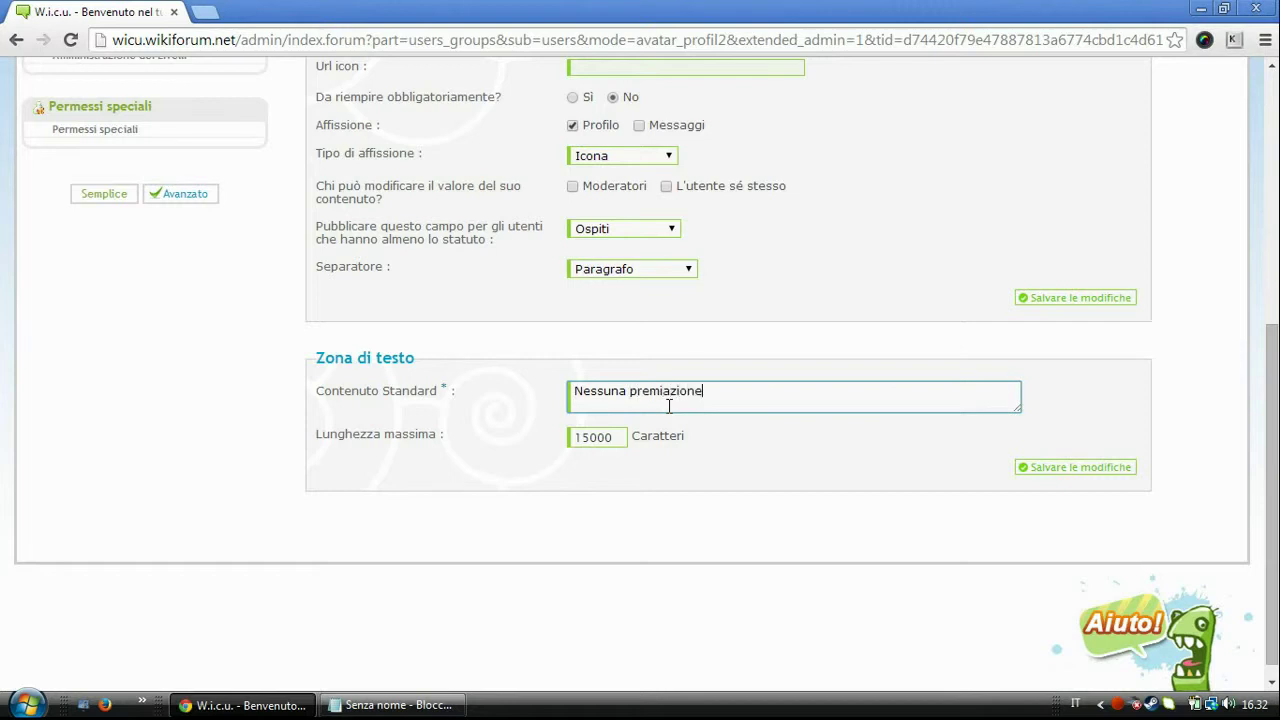
double_click(618, 430)
text(99999)
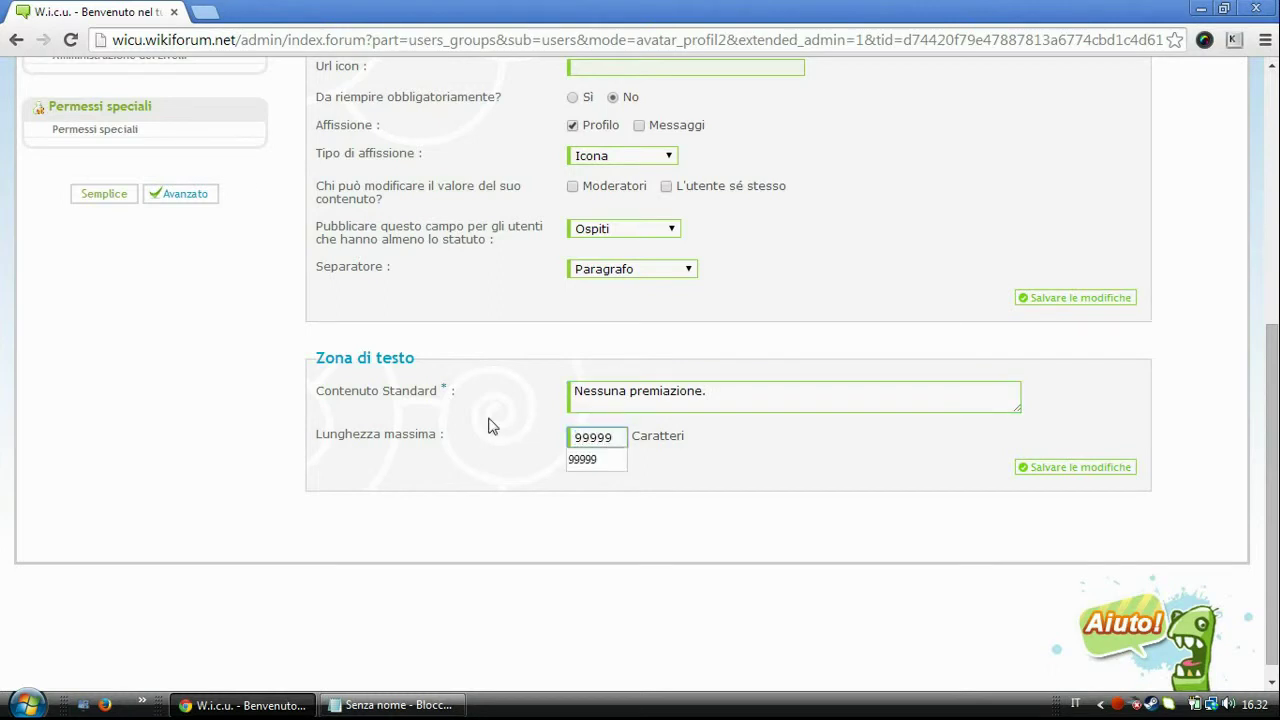
click(1107, 470)
- Reopen the Premi field for editing and replace its content for all forum users with the default value
scroll(480, 259, down, 5)
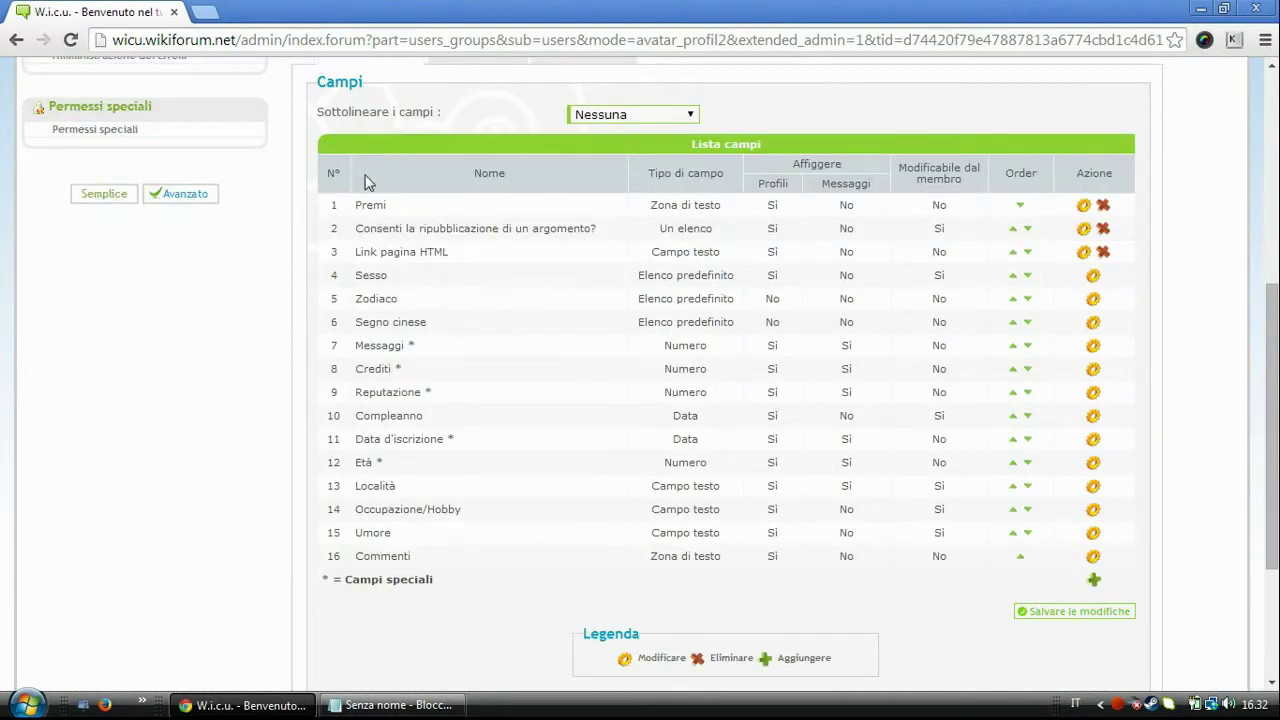
click(1085, 208)
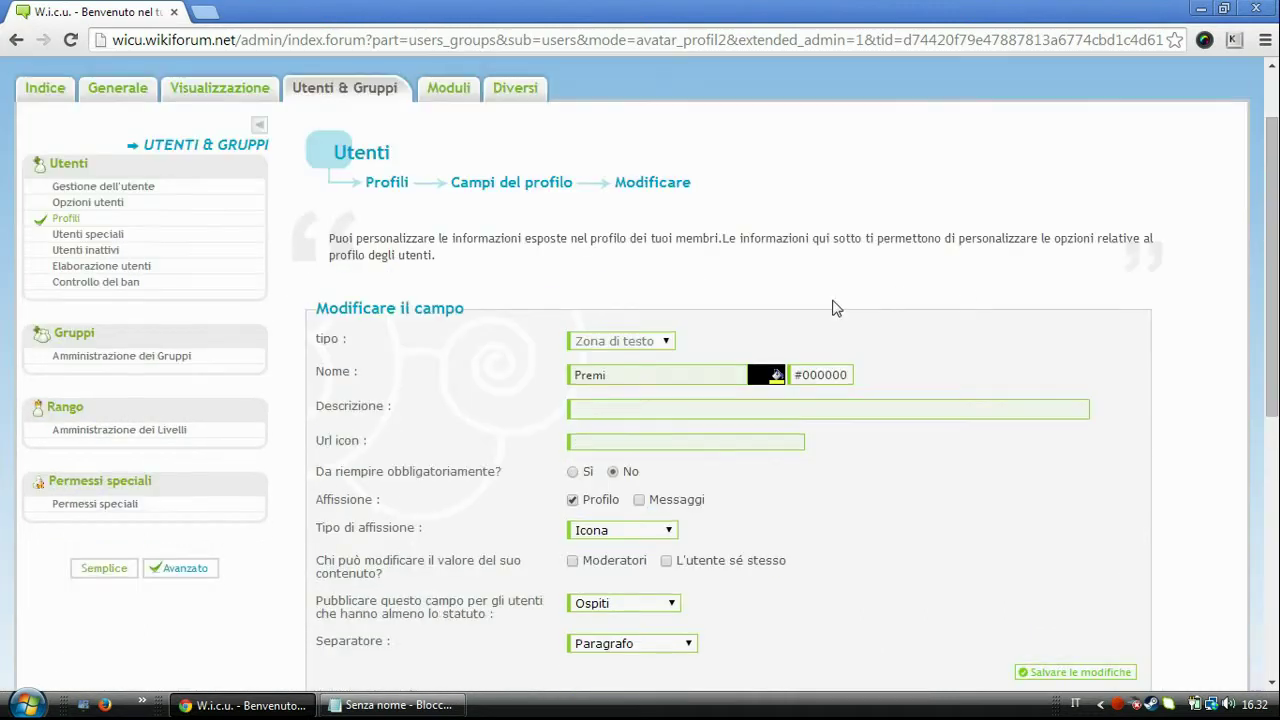
scroll(551, 254, down, 1)
scroll(1200, 420, down, 4)
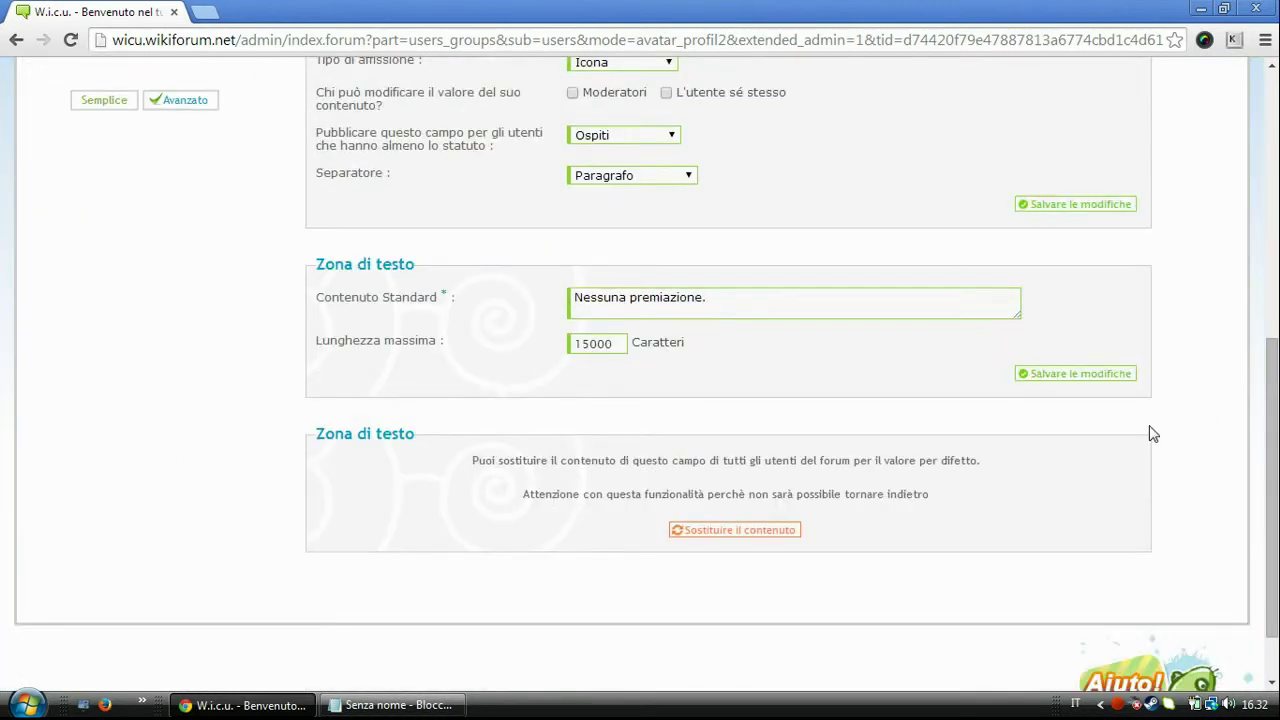
click(723, 541)
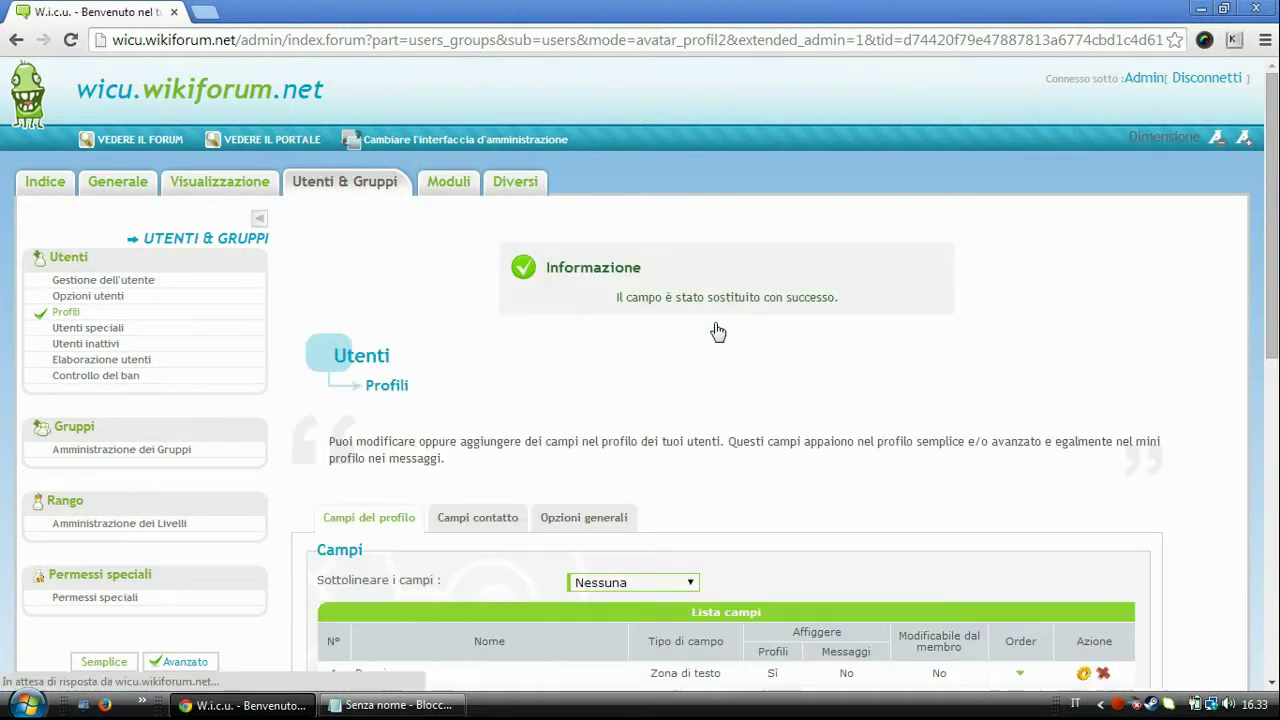
- View the forum and open the Admin profile from the Targhette topic to check the Premi field
click(168, 138)
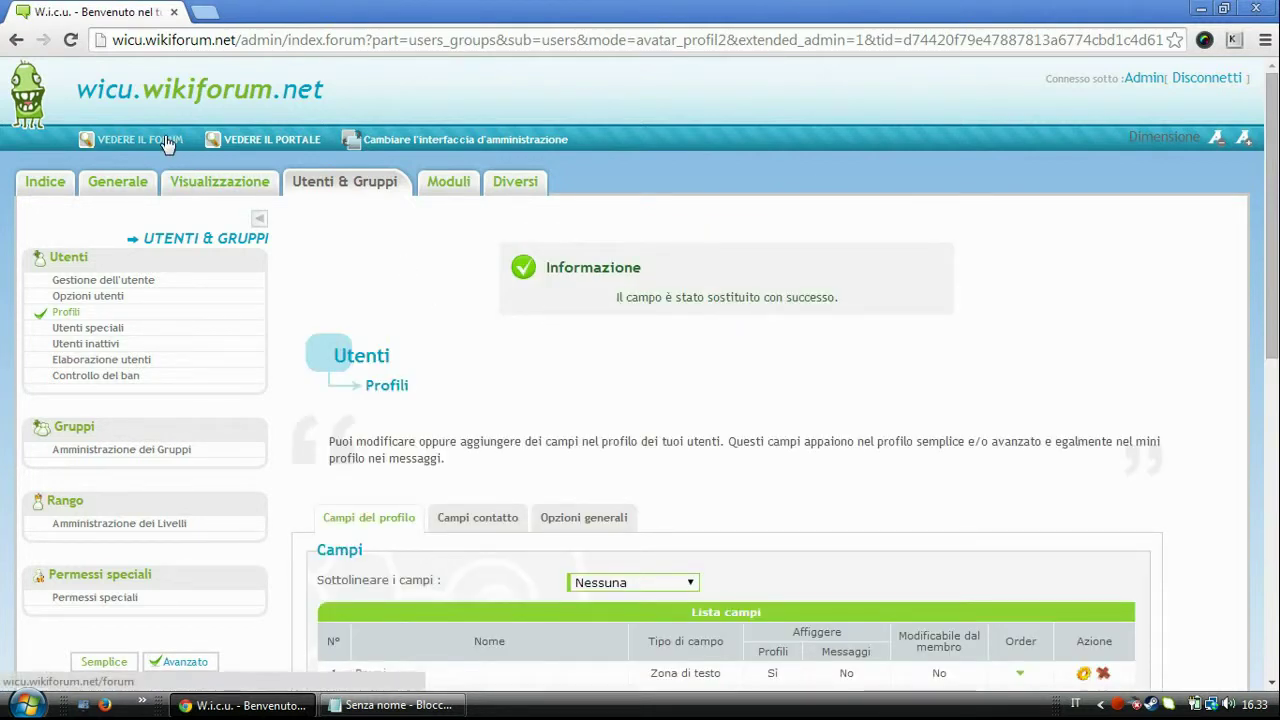
scroll(420, 260, down, 10)
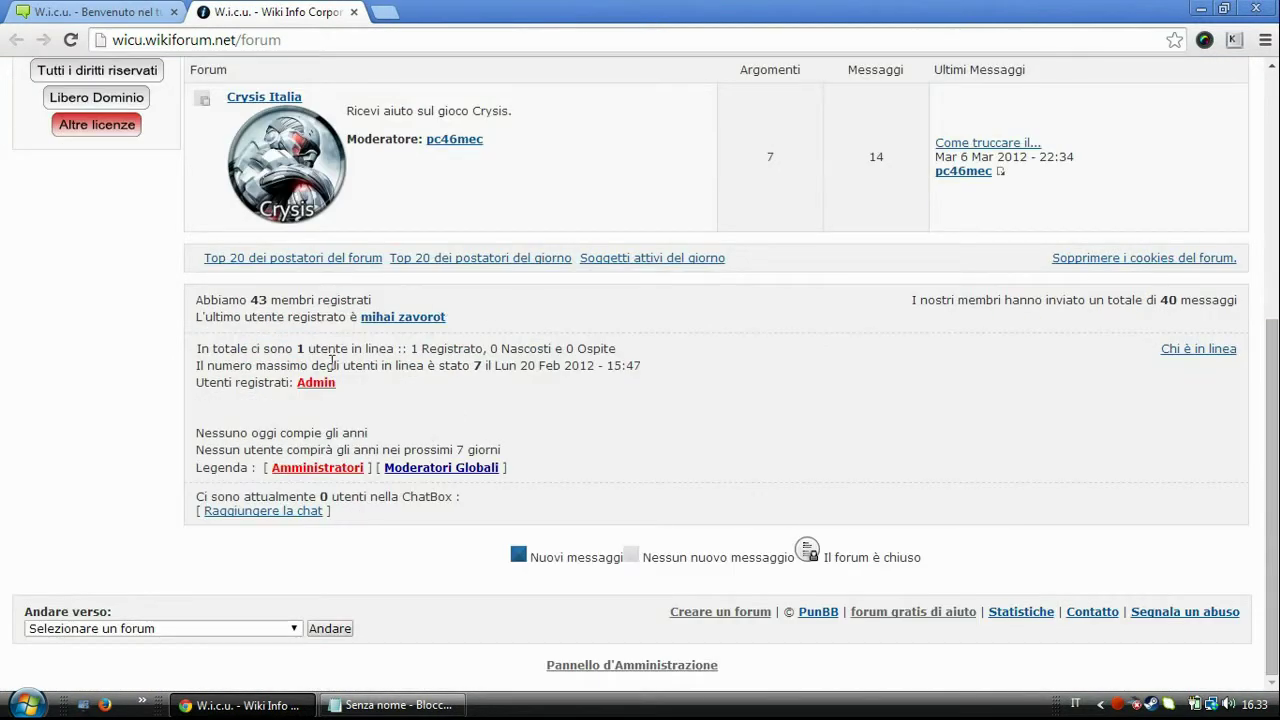
scroll(900, 305, up, 2)
click(966, 128)
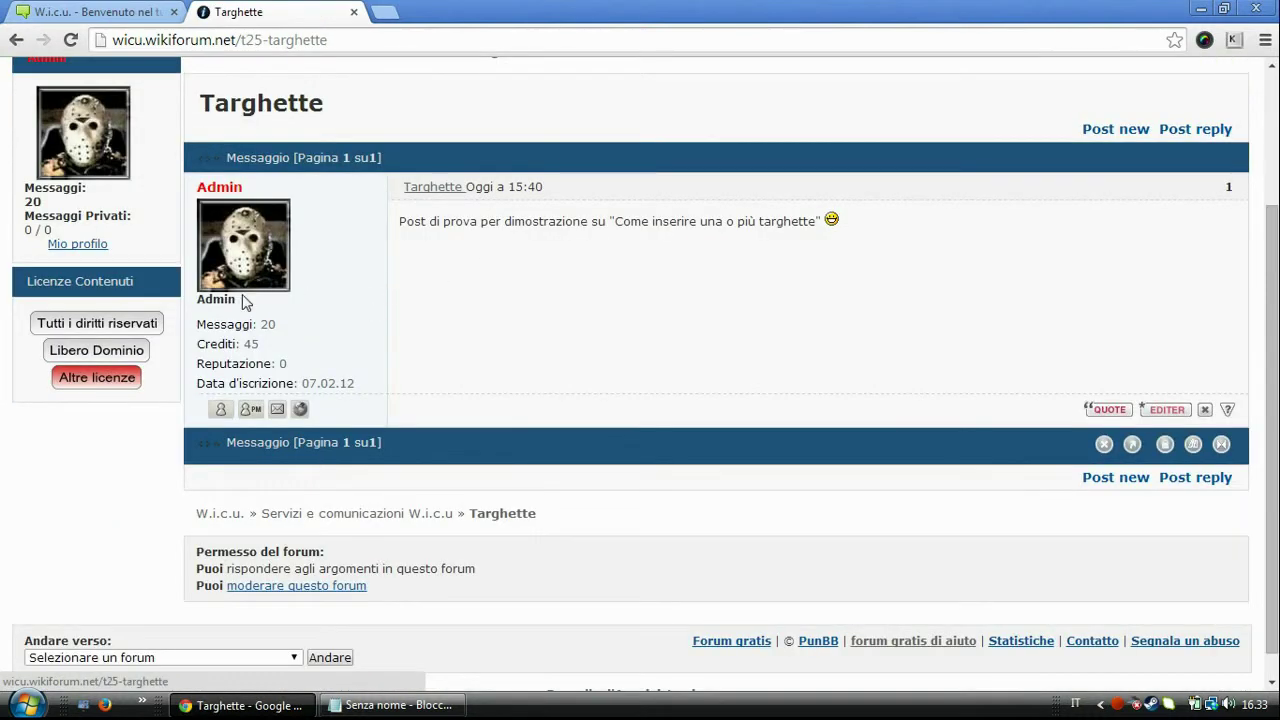
click(212, 197)
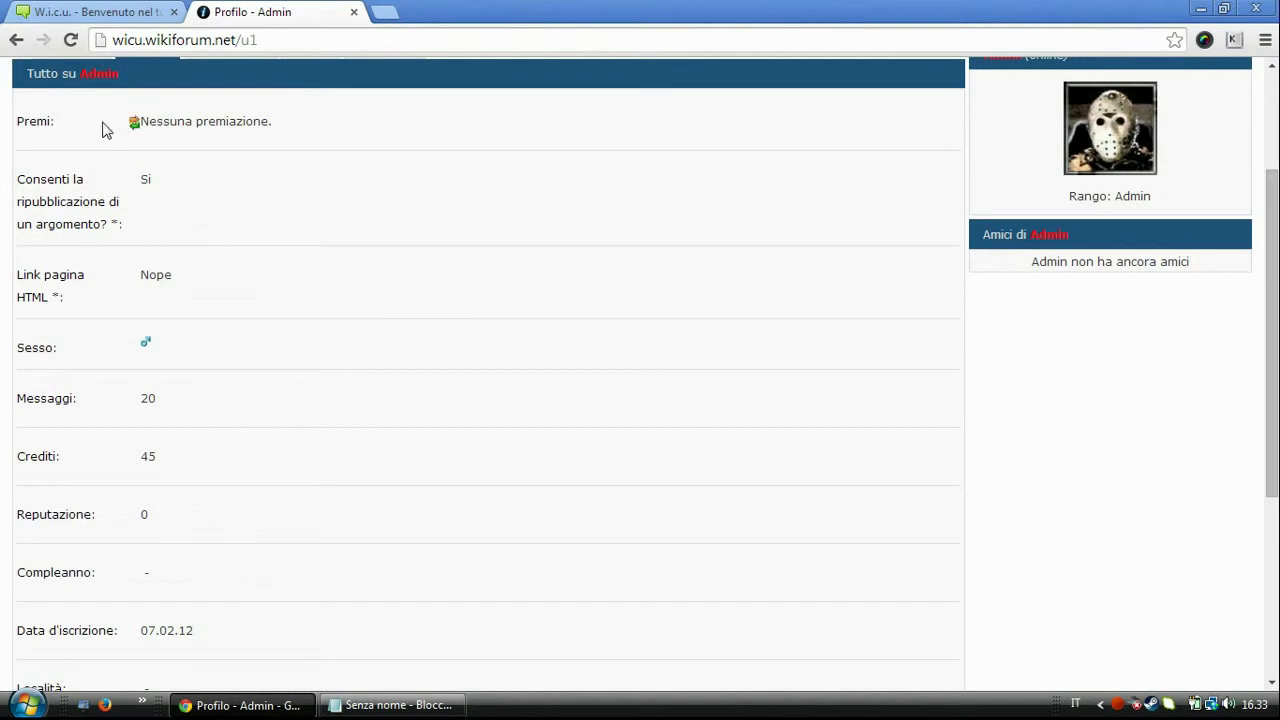
scroll(29, 130, up, 2)
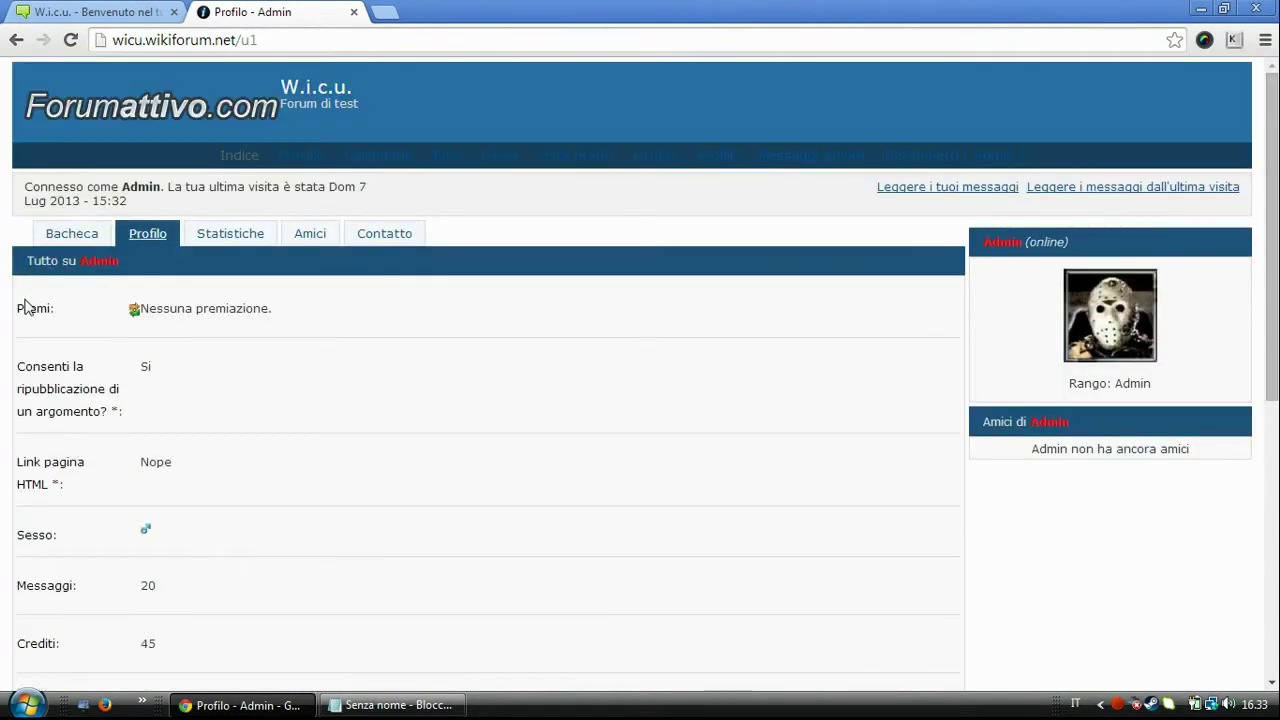
drag(17, 317, 40, 300)
click(40, 302)
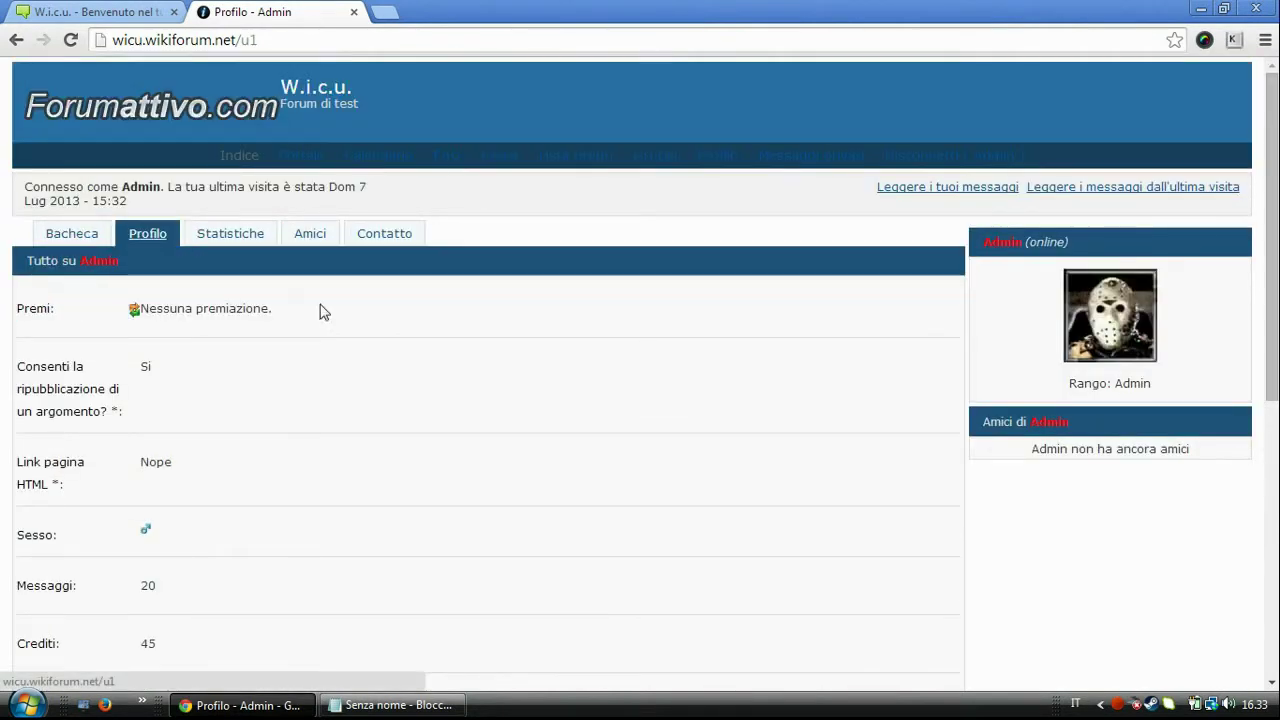
- Open the Premi field of the Admin profile for editing and replace its default text with empty [img][/img] tags
click(136, 316)
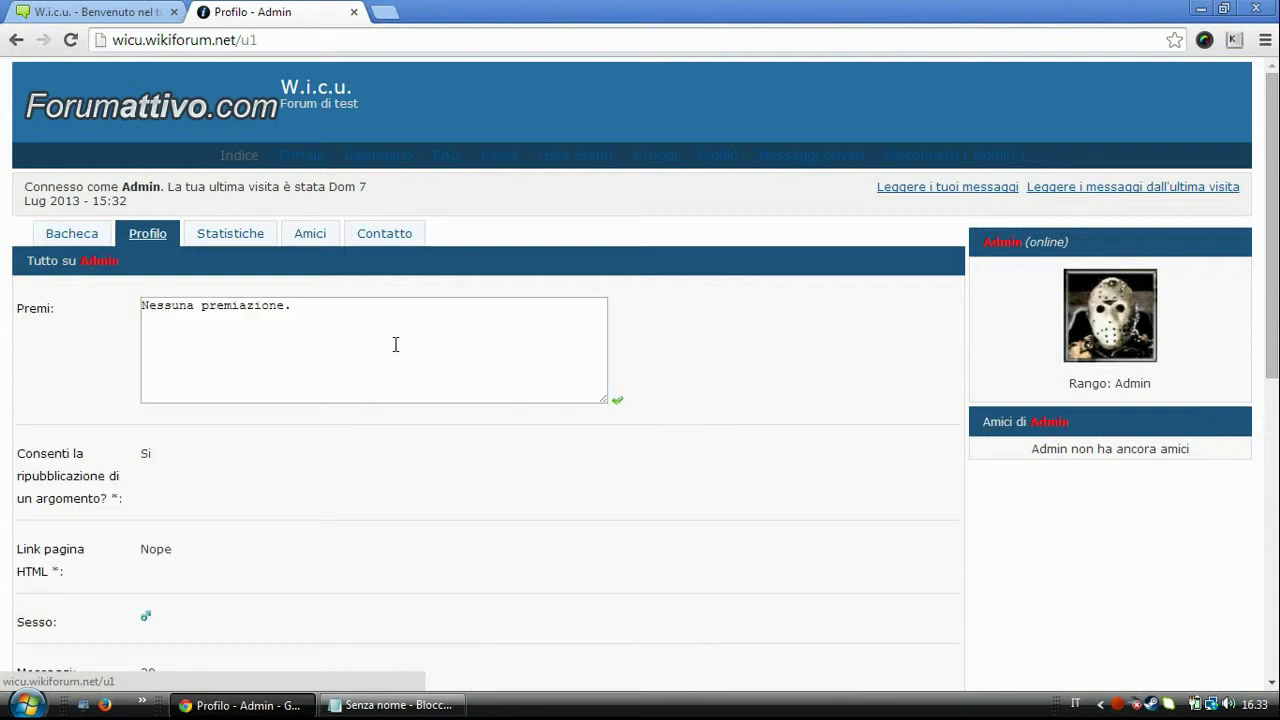
drag(420, 332, 97, 325)
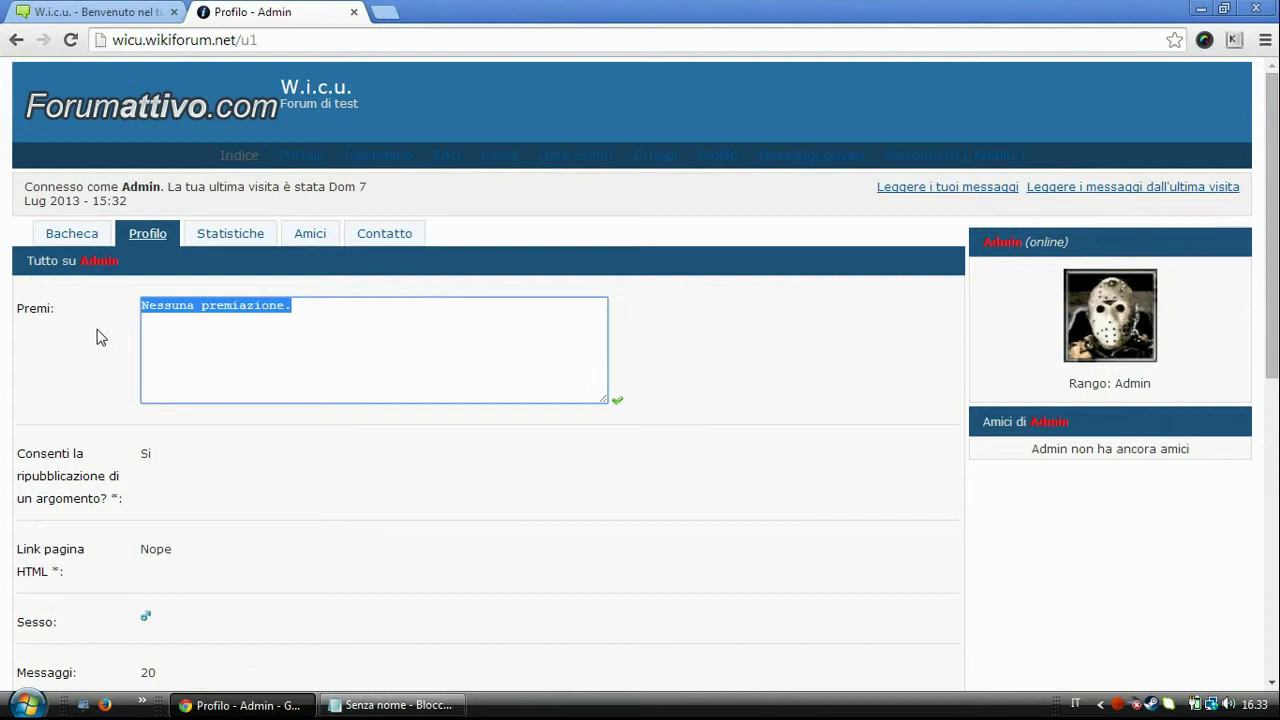
key(Delete)
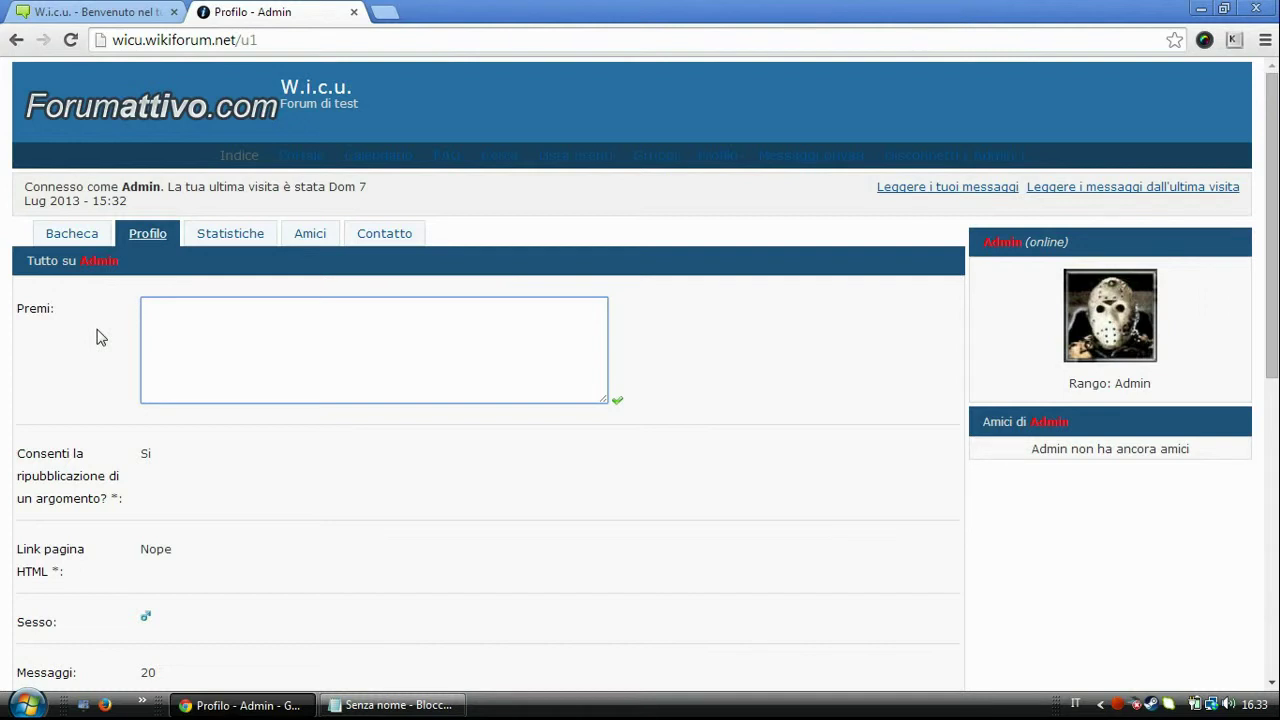
text([img][)
text(img)
key(BackSpace)
key(BackSpace)
key(BackSpace)
text(/img])
- Insert the 0041-m11.png image address from the Notepad (Blocco note) document between the img tags and save the Premi field
click(178, 306)
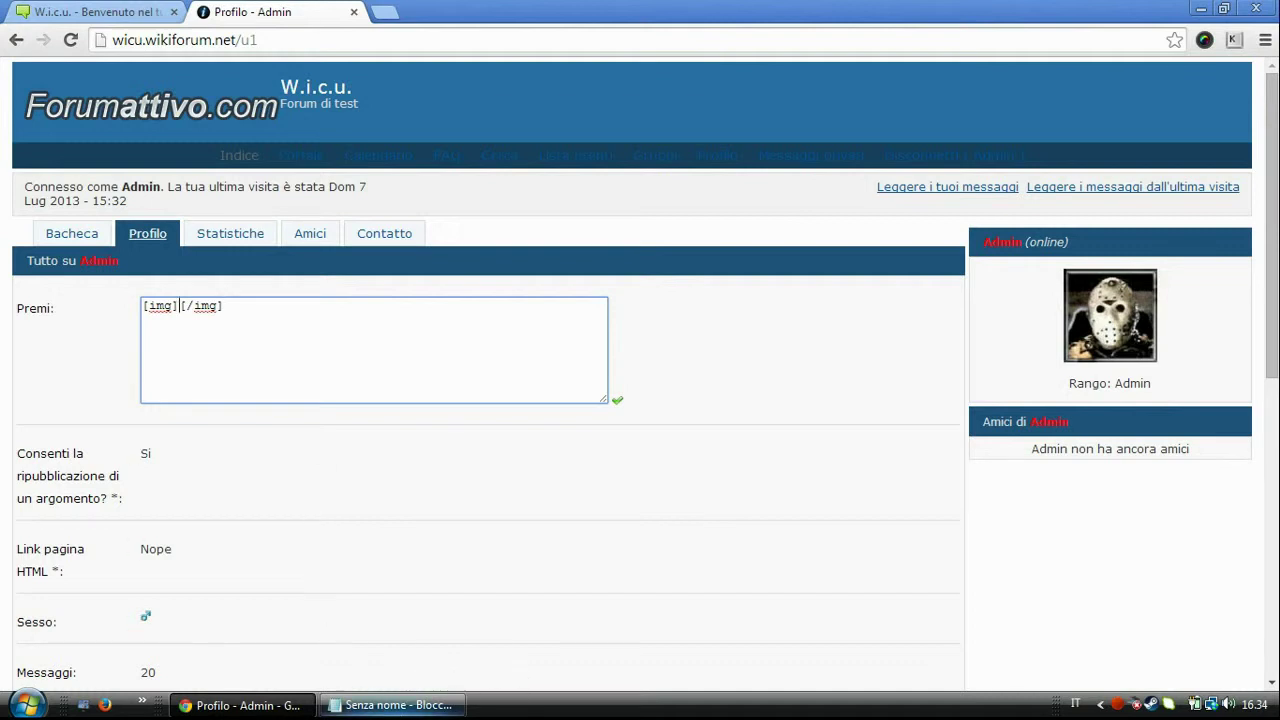
key(alt+Tab)
drag(756, 211, 258, 211)
key(ctrl+c)
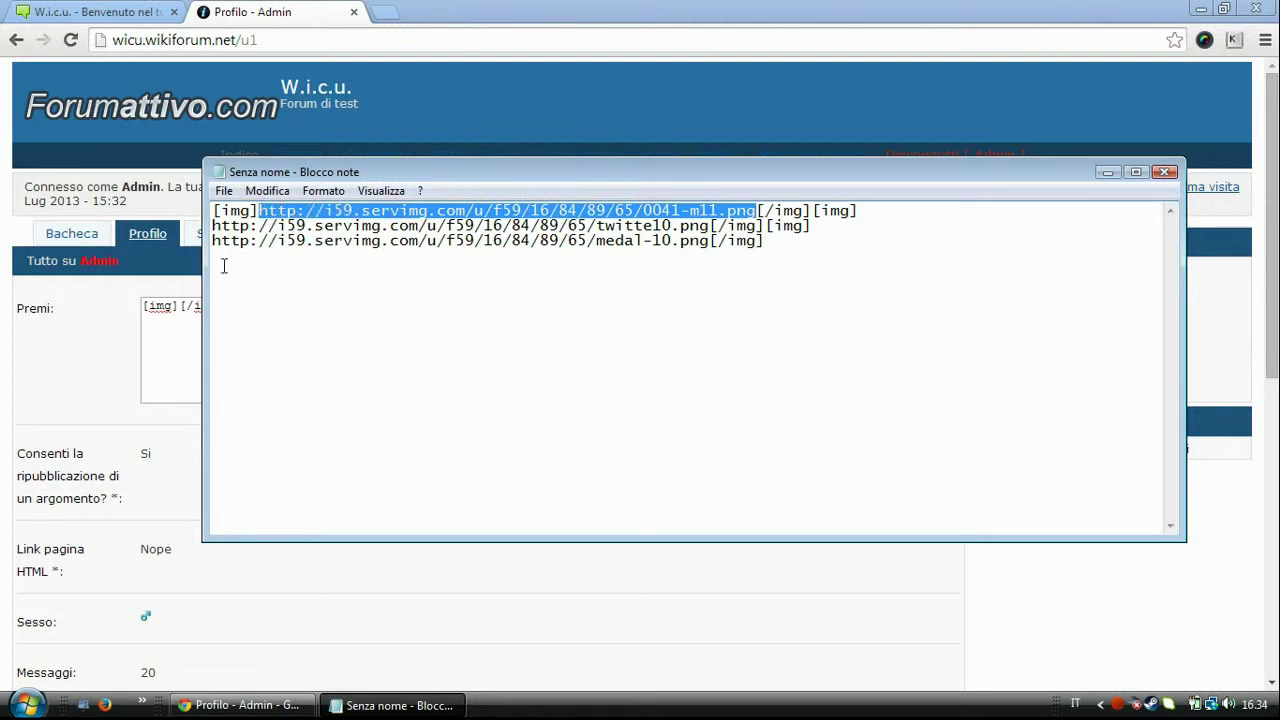
click(164, 383)
click(176, 305)
key(ctrl+v)
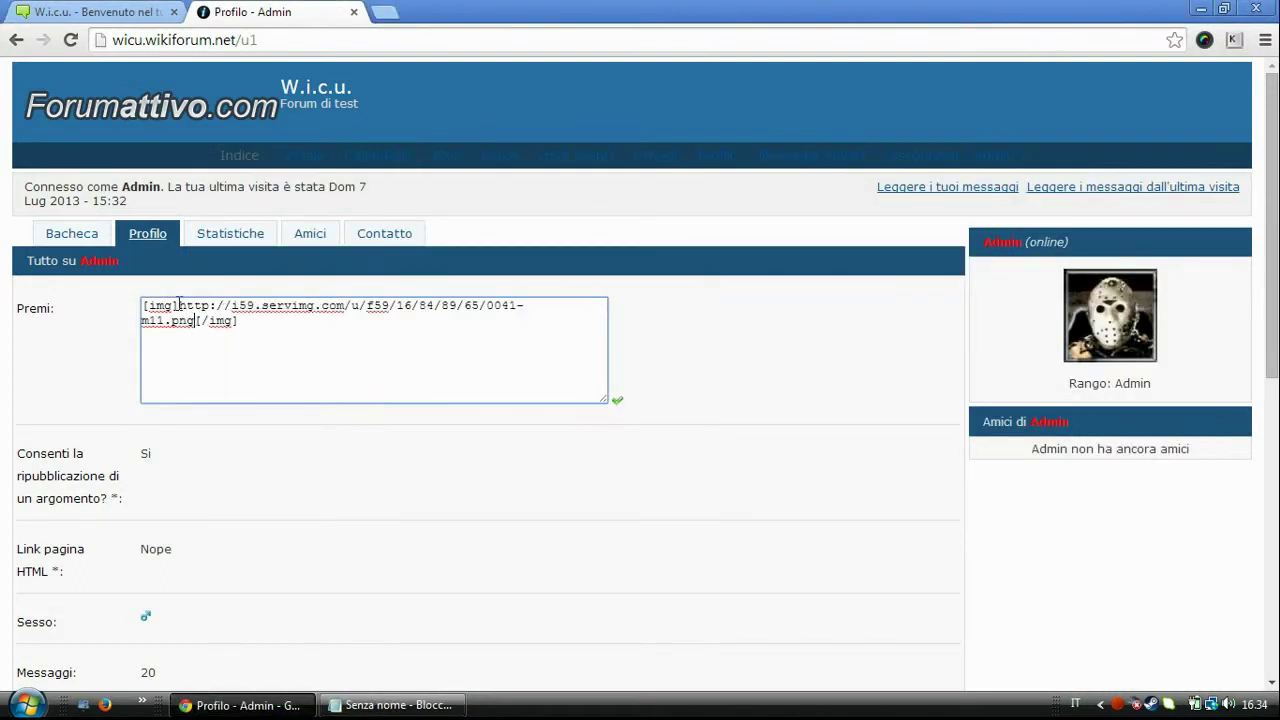
click(279, 341)
click(619, 401)
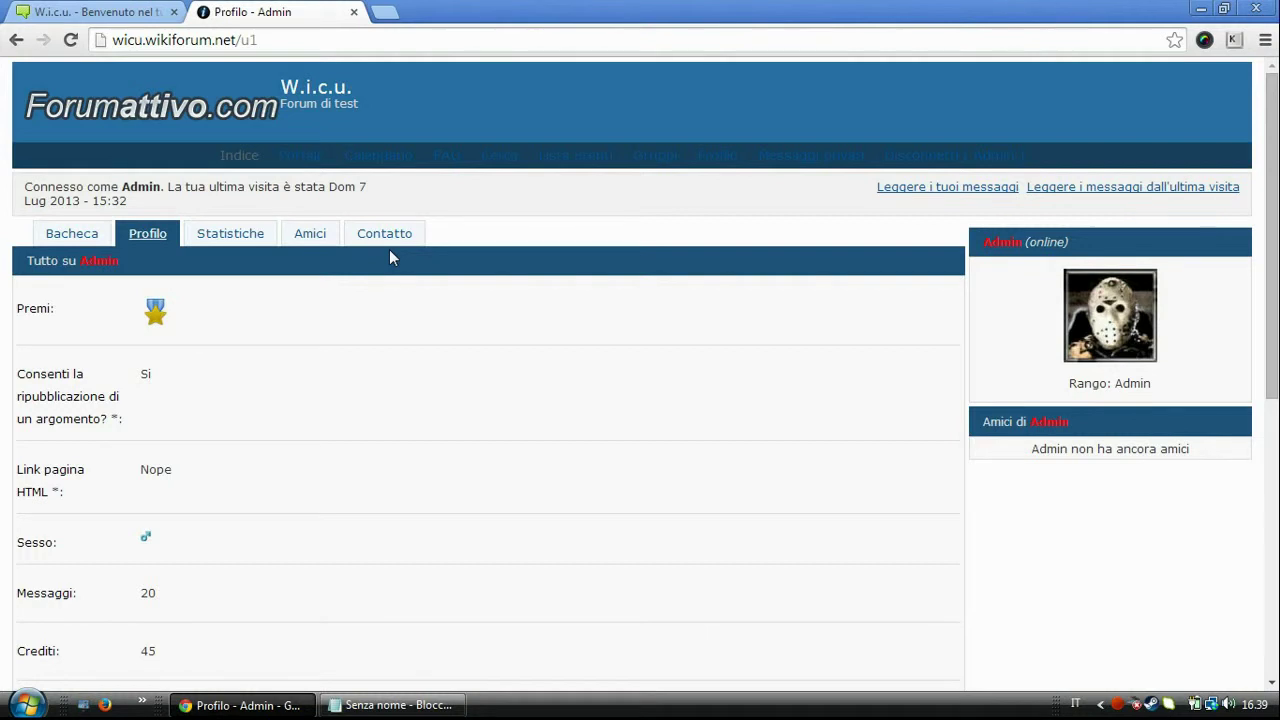
- Reopen the Premi field for editing and add a new line after the existing image tag
mouse_move(134, 316)
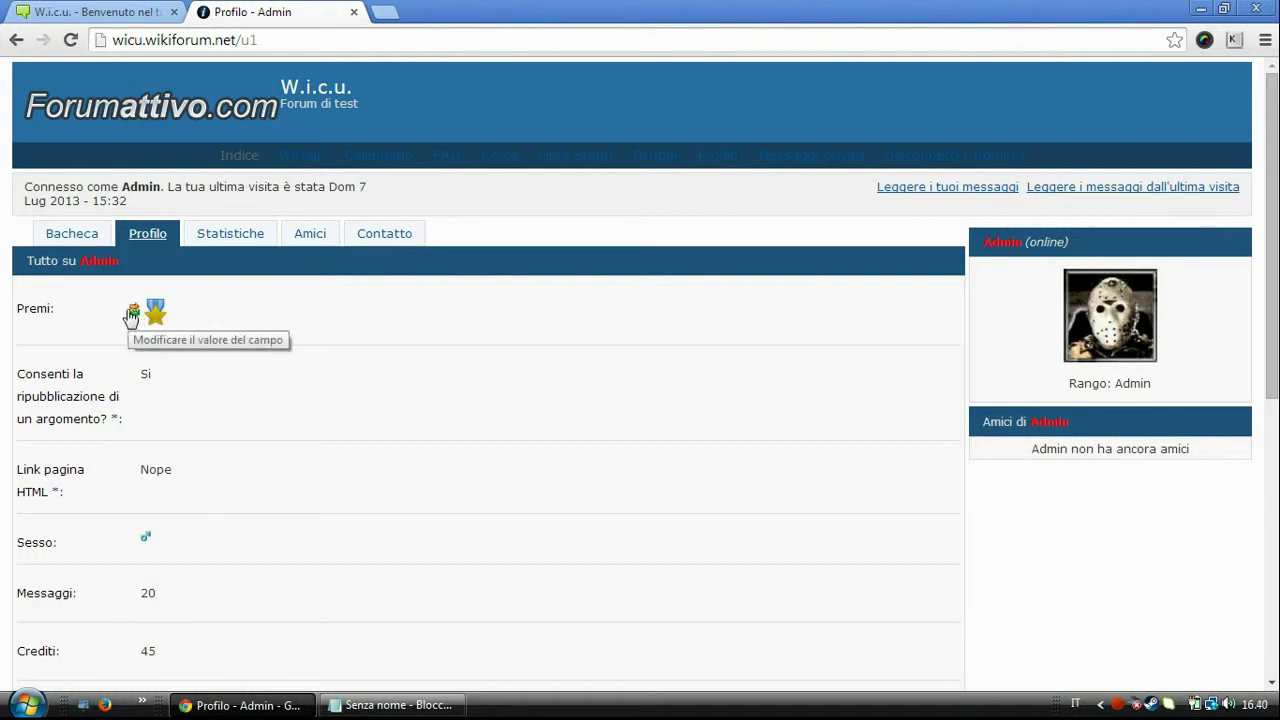
click(133, 314)
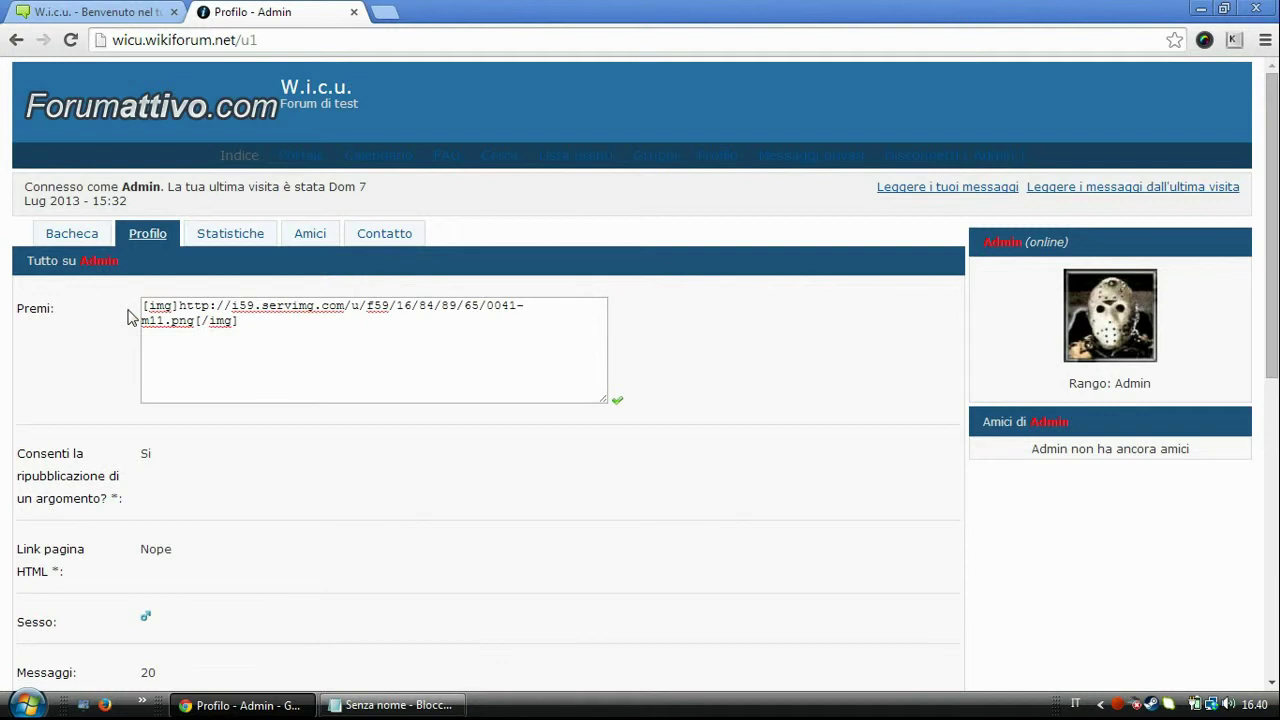
click(270, 328)
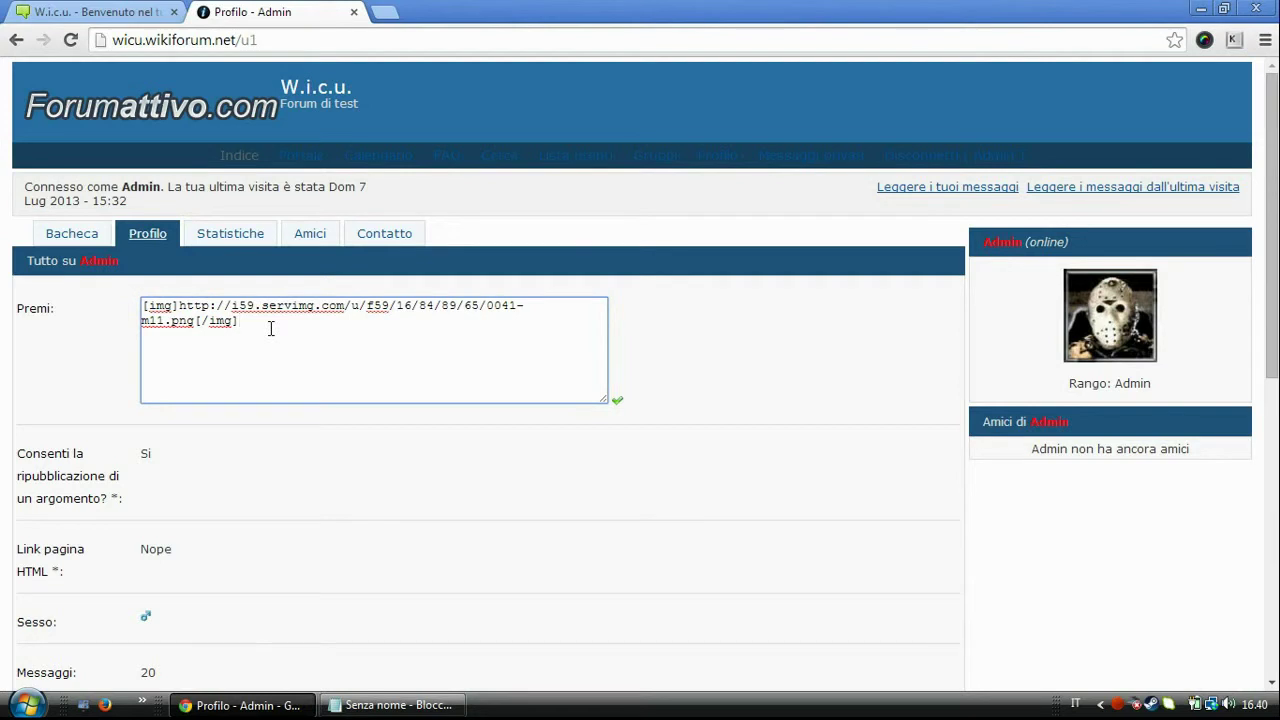
key(Return)
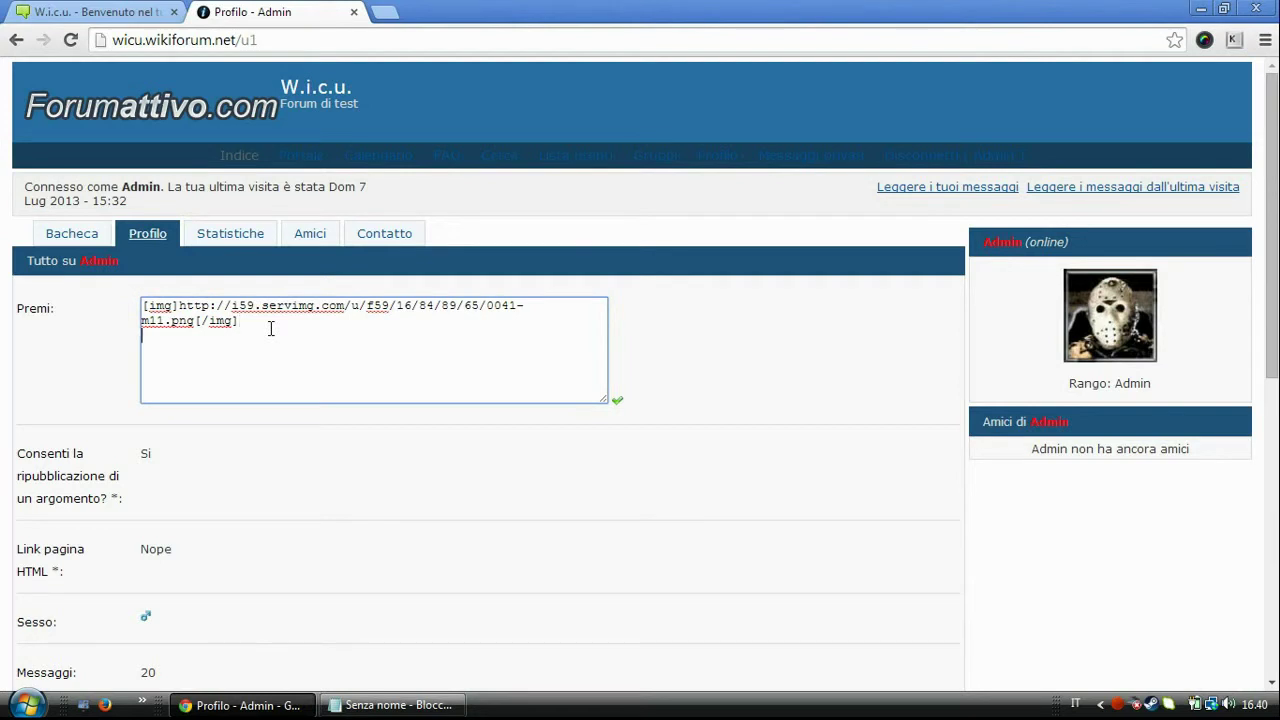